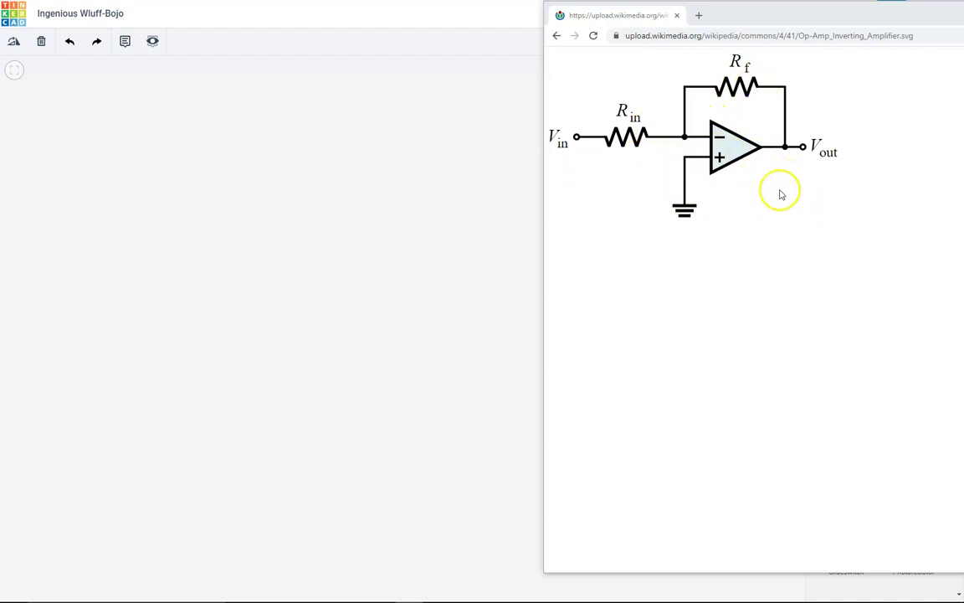
Step: Change the Tinkercad project title to 'MyAmpInv' and commit the new name
click(242, 251)
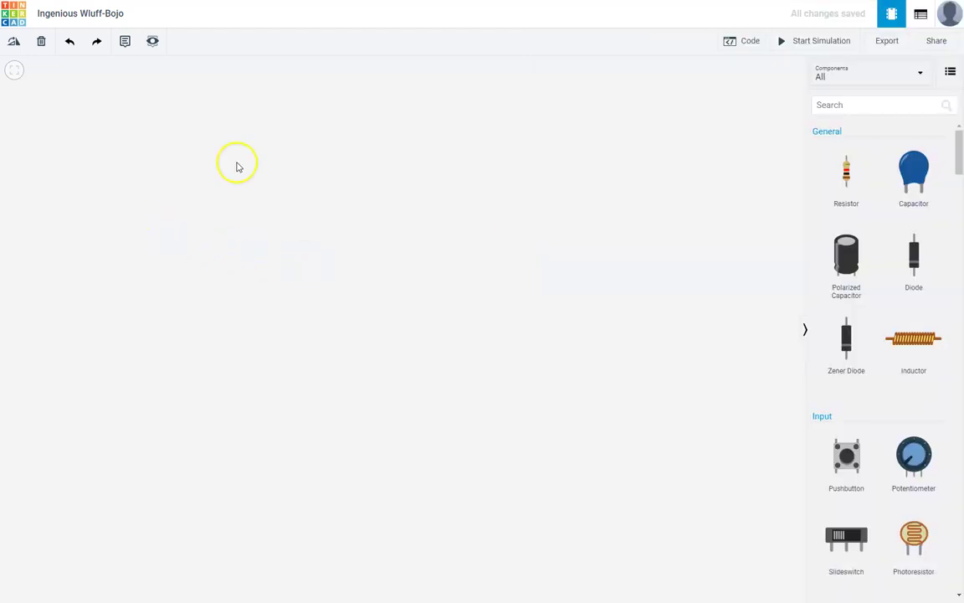
click(68, 14)
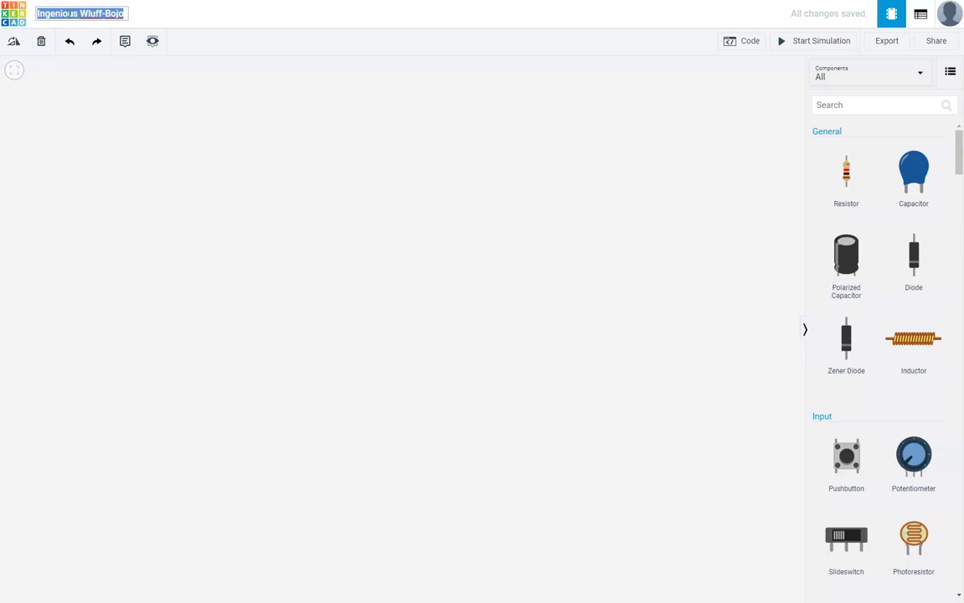
text(MyAmpIn)
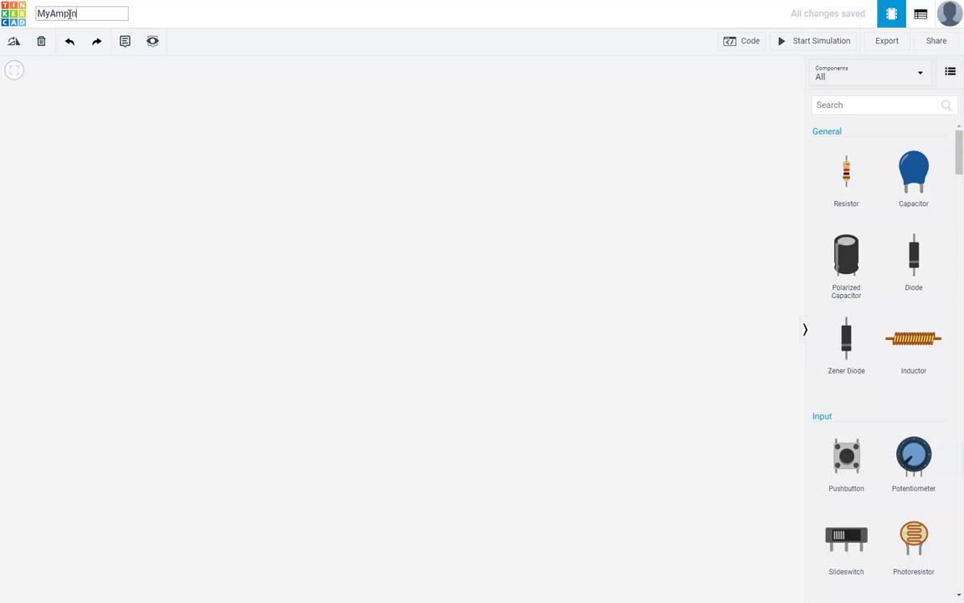
text(v)
click(209, 217)
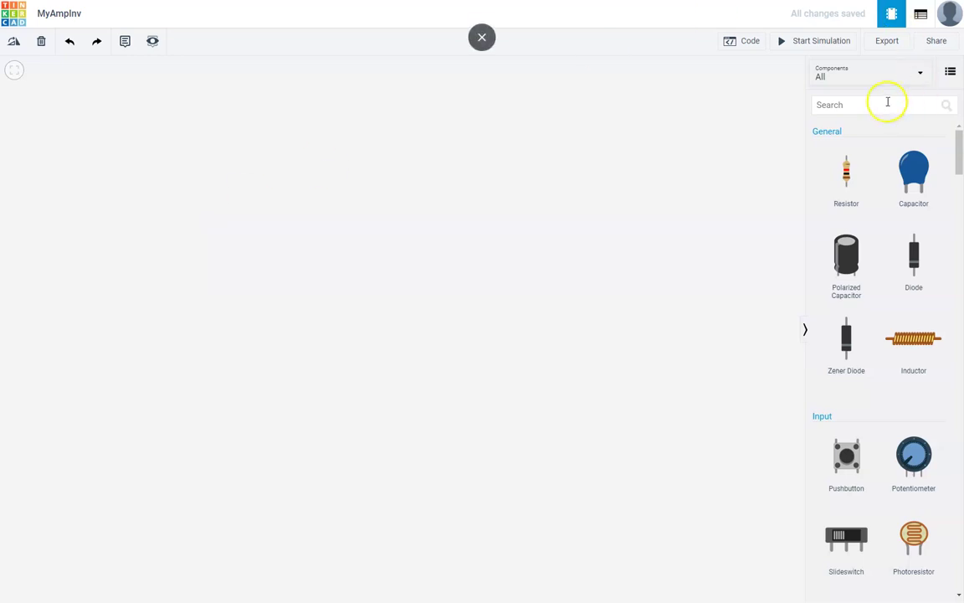
Step: Search 'brea', drop a Breadboard Small on the canvas and rotate it upright
click(872, 104)
text(brea)
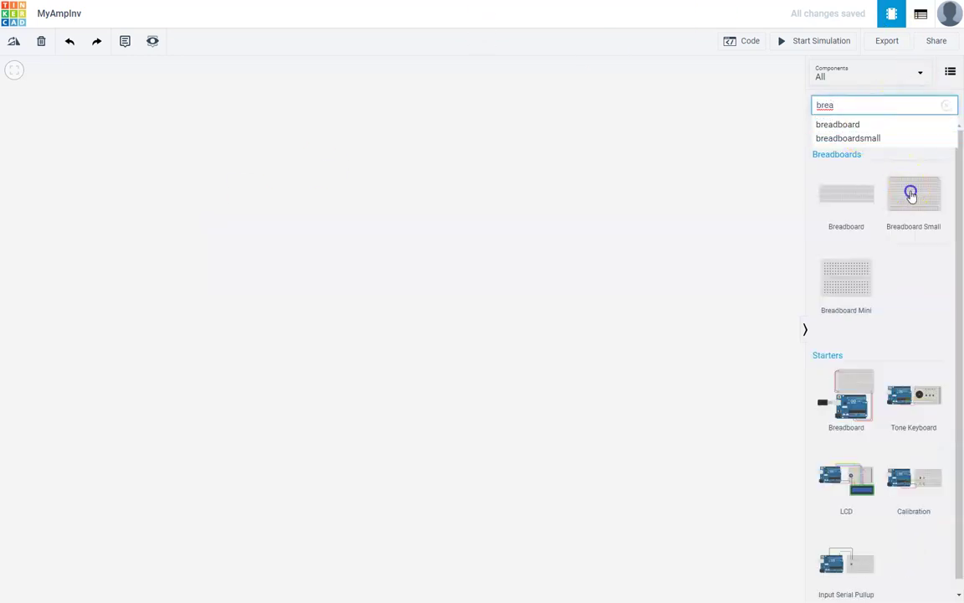
drag(911, 195, 362, 274)
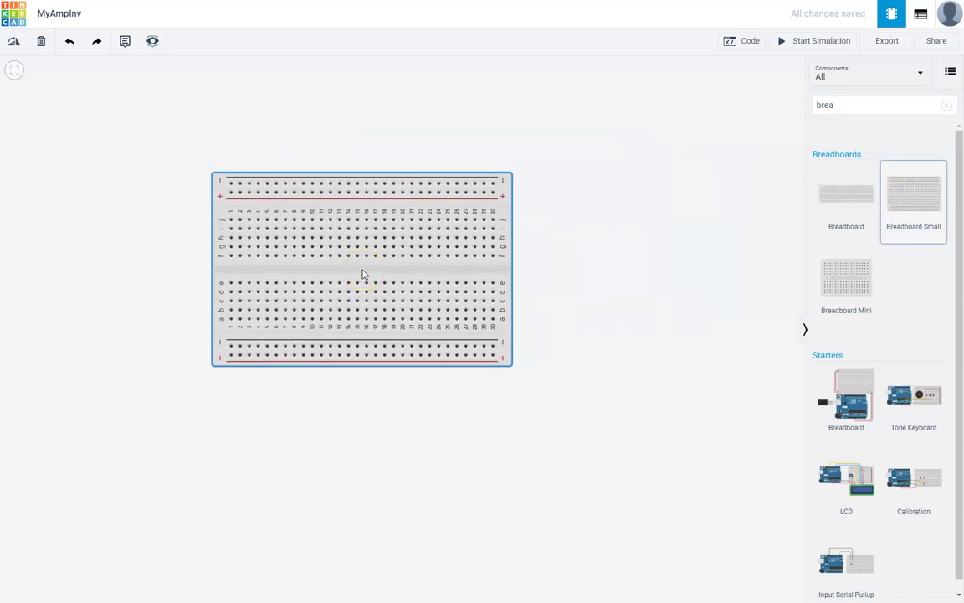
key(r)
key(r)
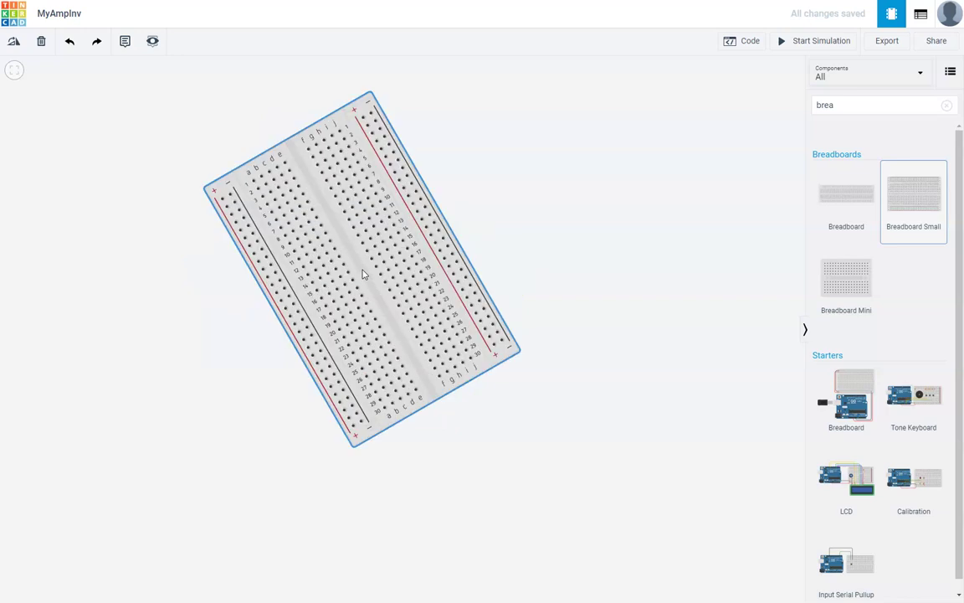
key(r)
drag(363, 276, 387, 267)
click(622, 350)
click(847, 103)
Step: Search 'oper' and seat a rotated 741 op-amp across the breadboard's centre gap
double_click(847, 103)
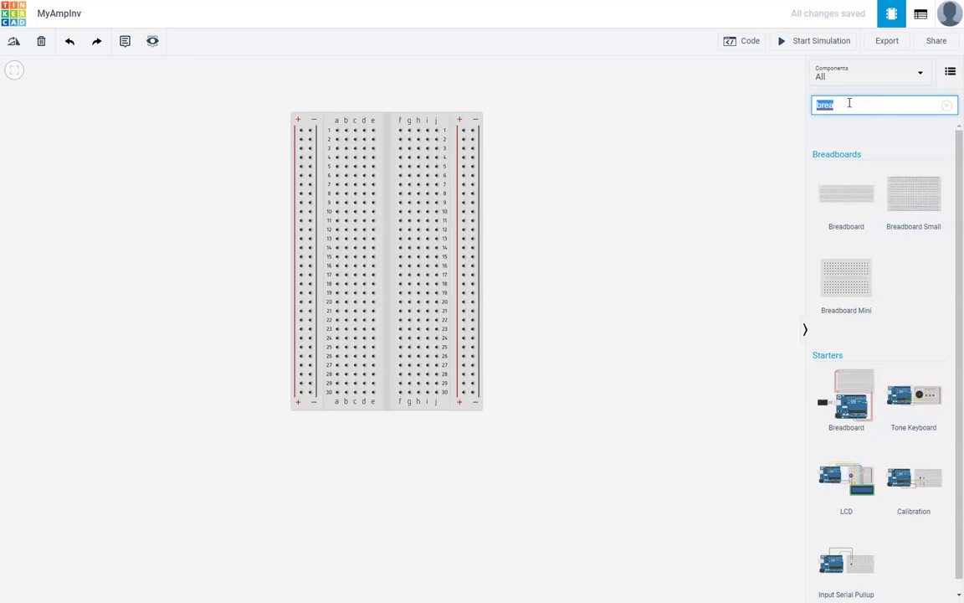
text(oper)
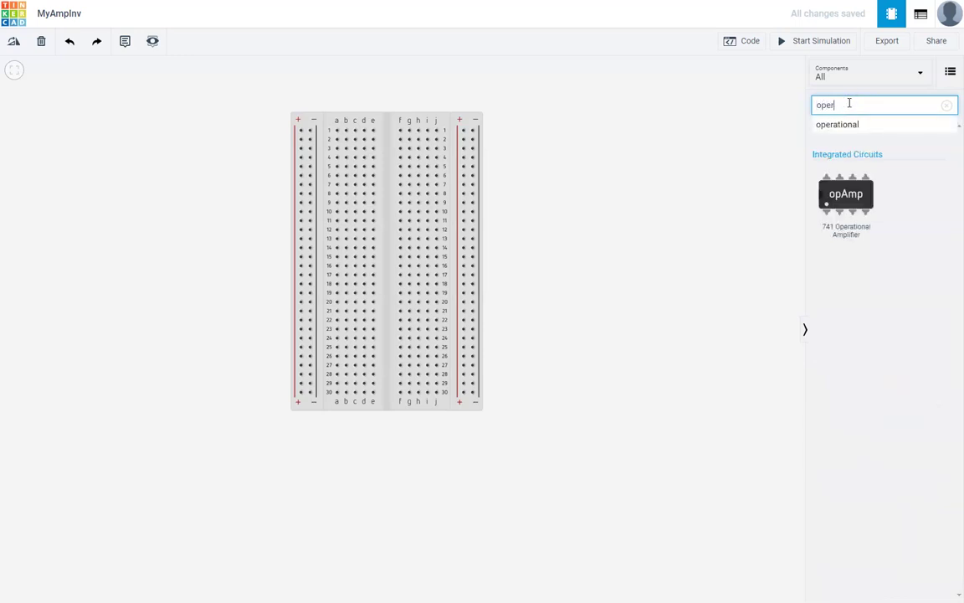
drag(845, 196, 385, 205)
key(r)
key(r)
key(r)
click(534, 275)
Step: Zoom in on the breadboard, check the op-amp pin layout, and bring up the schematic
scroll(400, 248, up, 2)
scroll(400, 249, up, 2)
drag(365, 232, 376, 301)
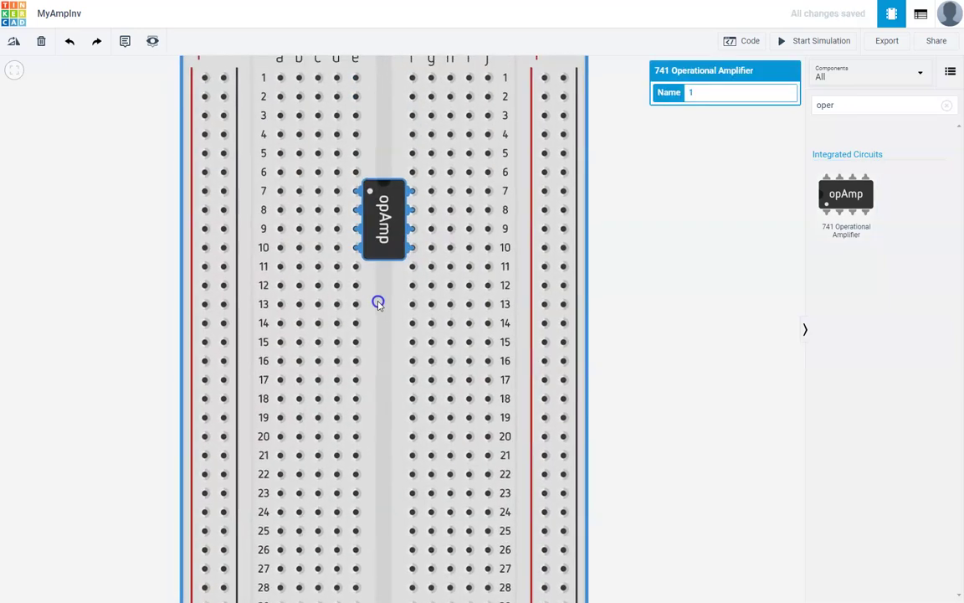
scroll(381, 300, down, 3)
scroll(383, 297, up, 2)
scroll(383, 298, up, 2)
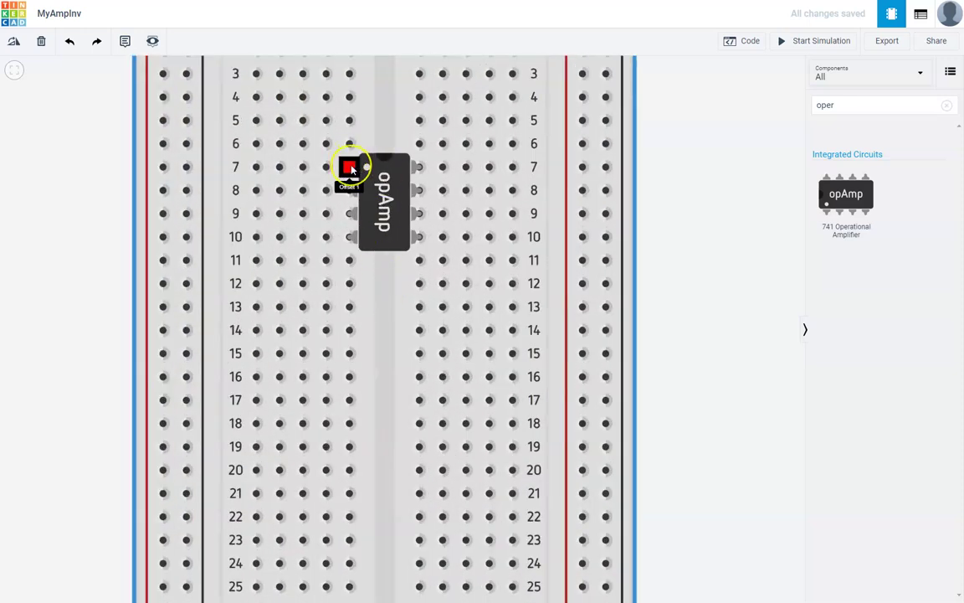
drag(351, 170, 351, 238)
key(alt+Tab)
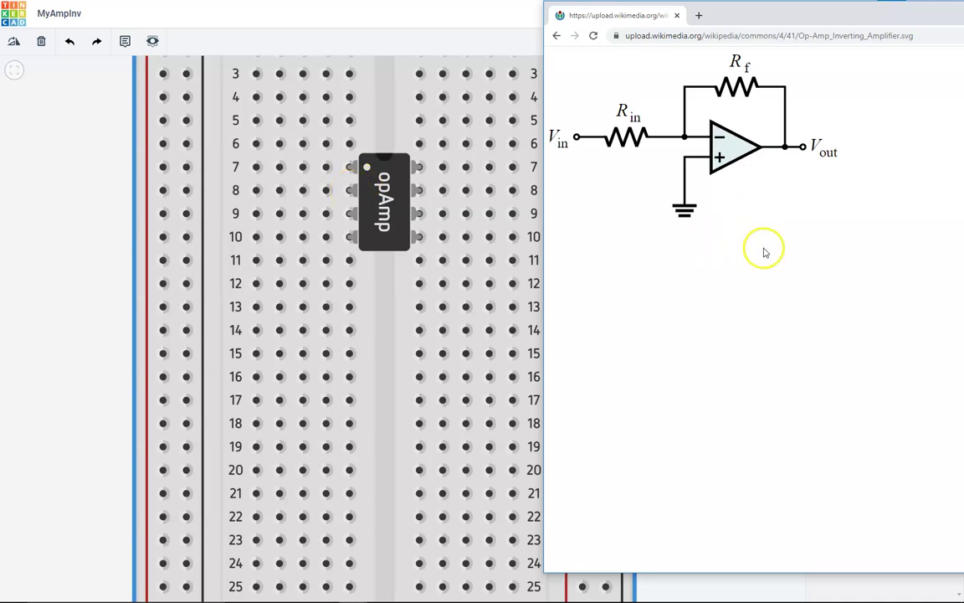
Step: Place a vertical 1 kΩ resistor at rows 4–8 left of the op-amp
click(406, 41)
click(859, 106)
text(res)
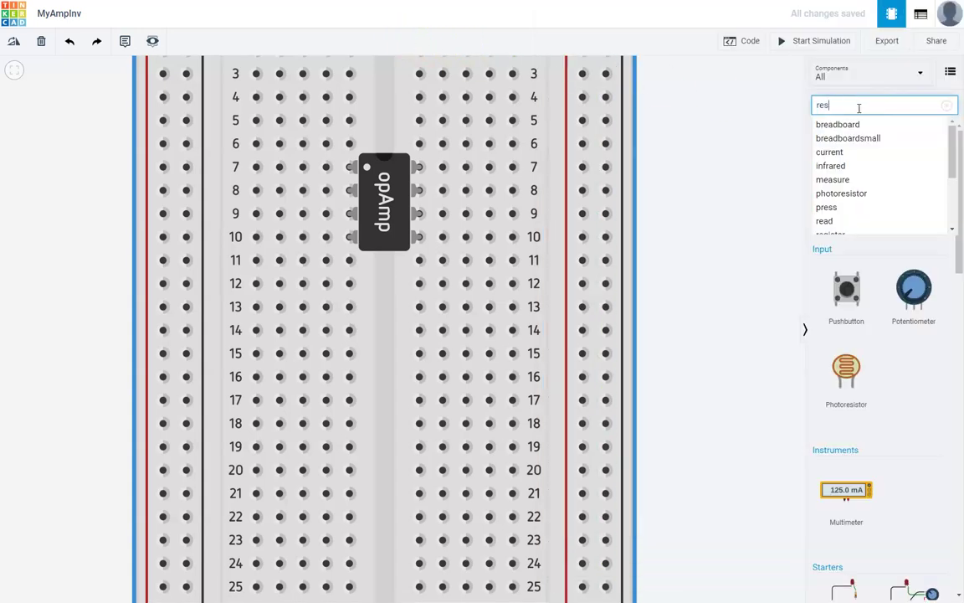
drag(847, 209, 703, 222)
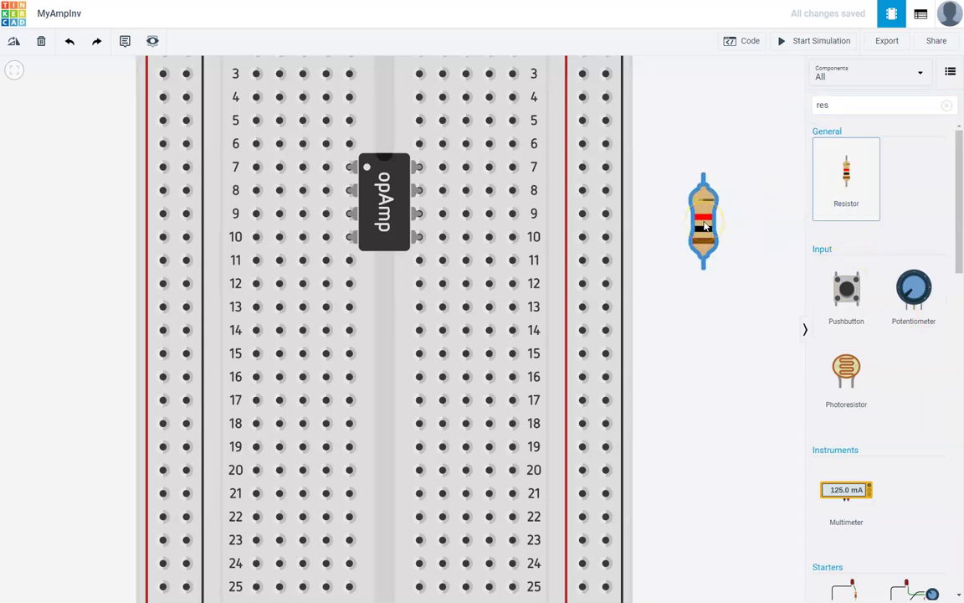
key(alt+Tab)
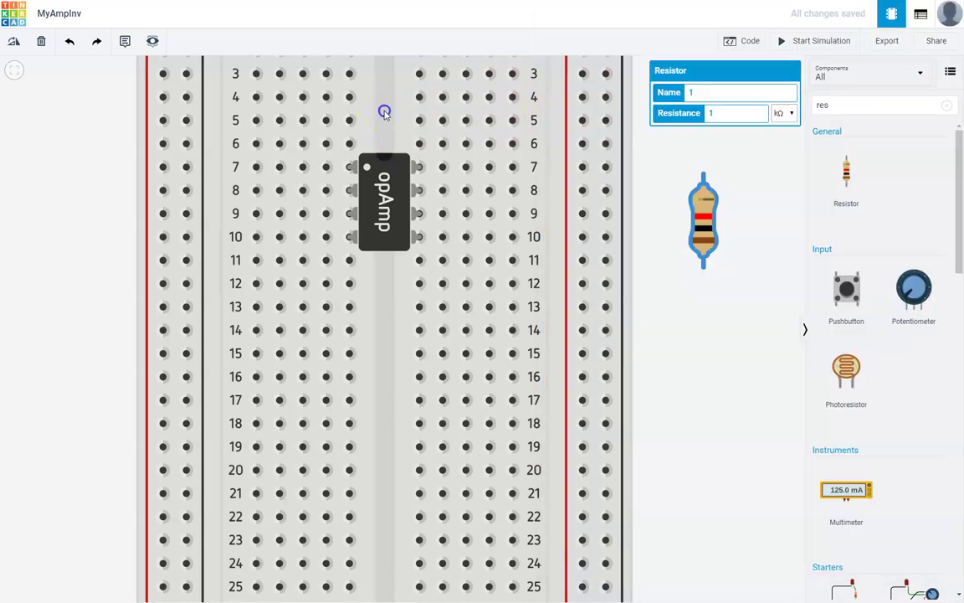
click(385, 117)
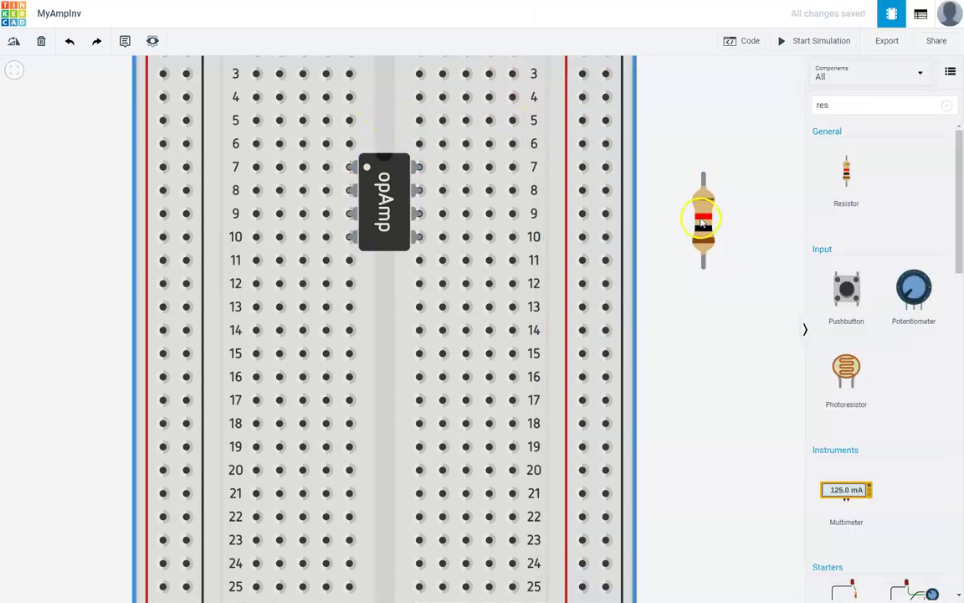
click(702, 219)
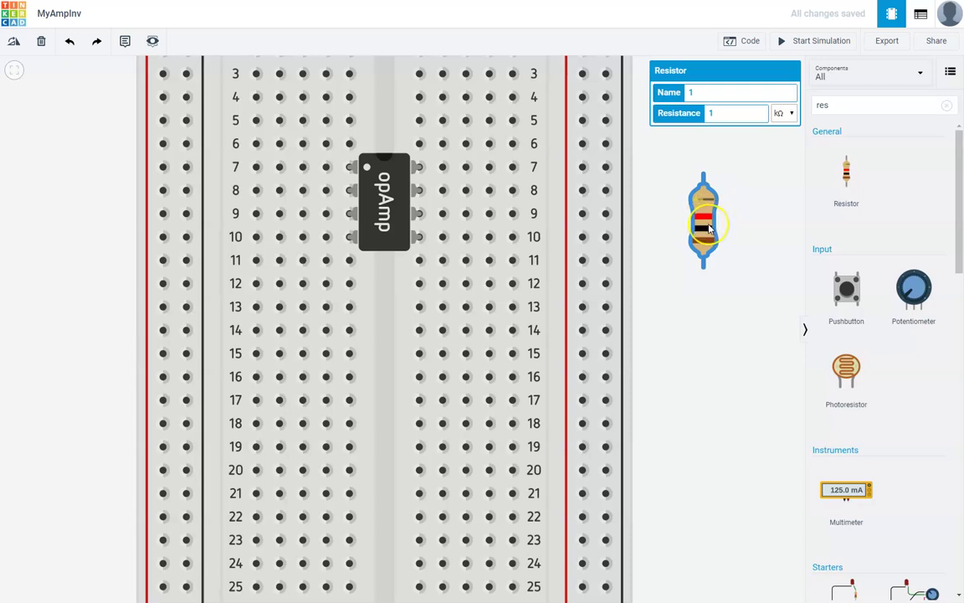
key(ctrl+r)
key(ctrl+r)
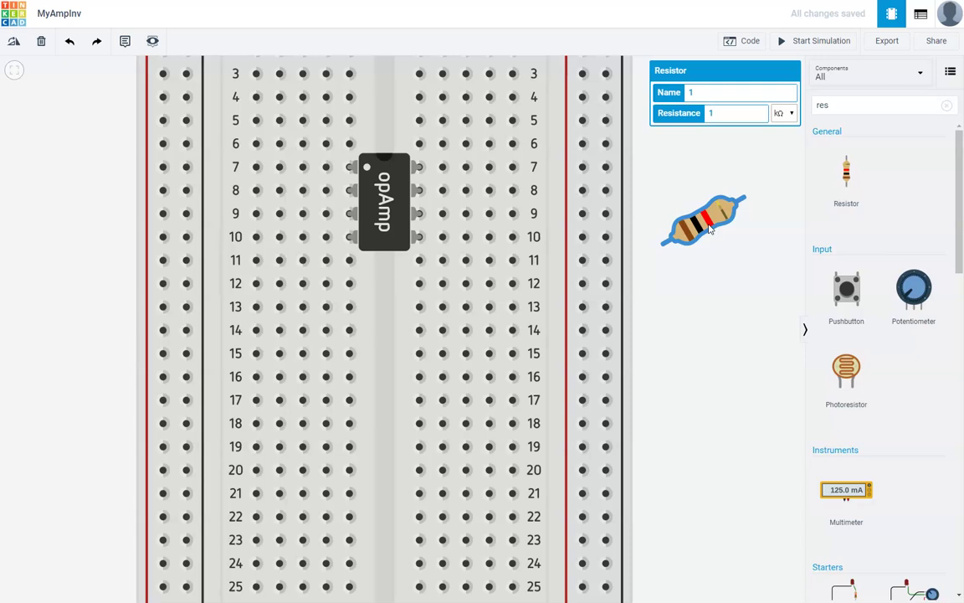
key(ctrl+r)
key(ctrl+r)
key(ctrl+r)
key(ctrl+r)
drag(705, 216, 275, 147)
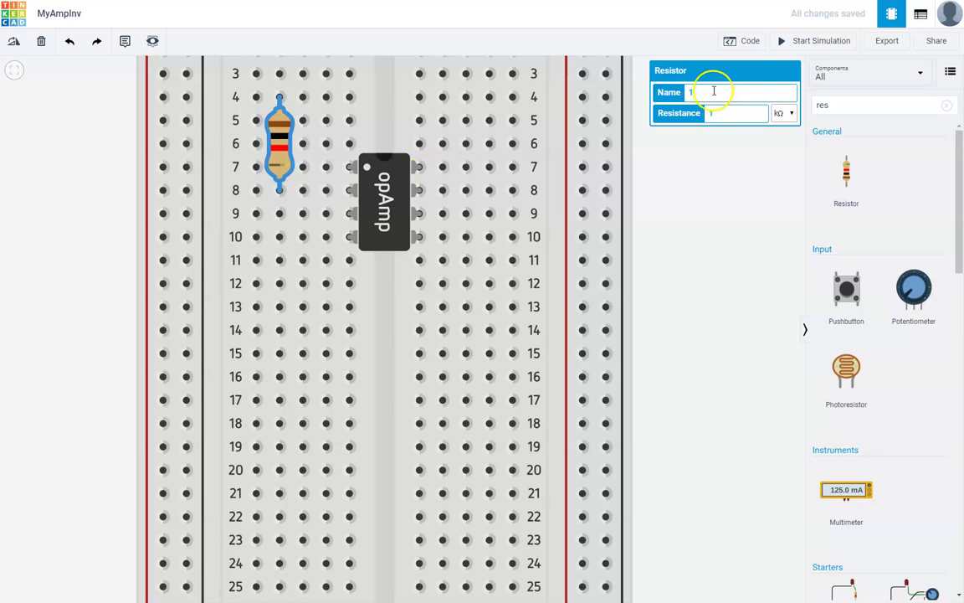
click(758, 209)
Step: Add a second resistor set to 10 kΩ at rows 5–9 right of the op-amp
drag(849, 172, 761, 199)
click(727, 113)
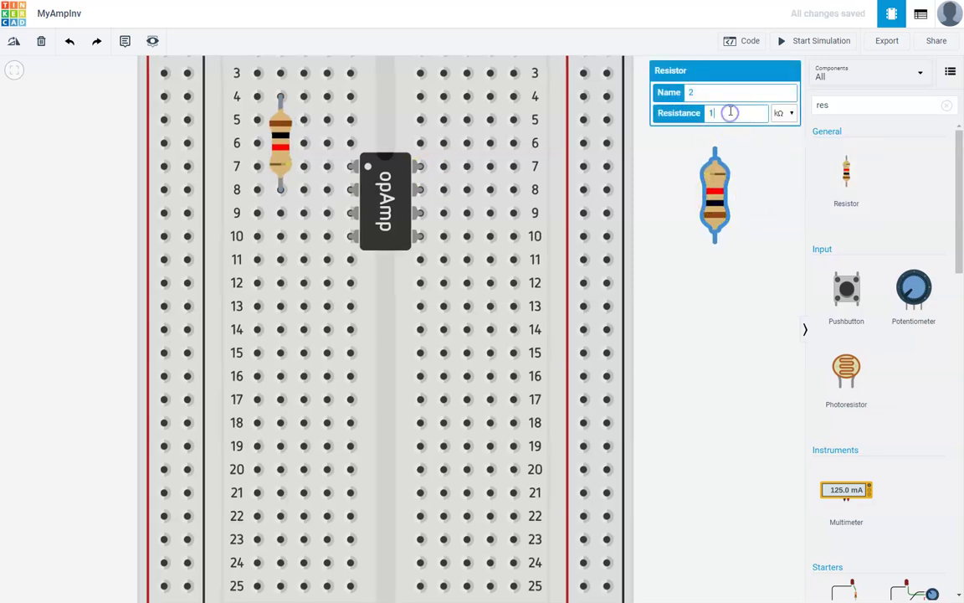
text(0)
click(759, 169)
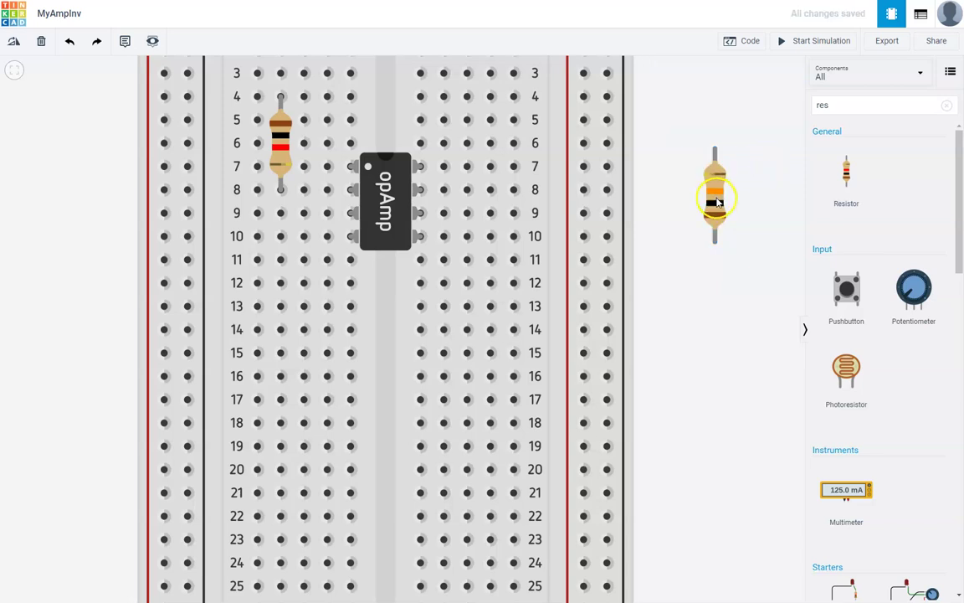
click(716, 200)
drag(715, 197, 441, 174)
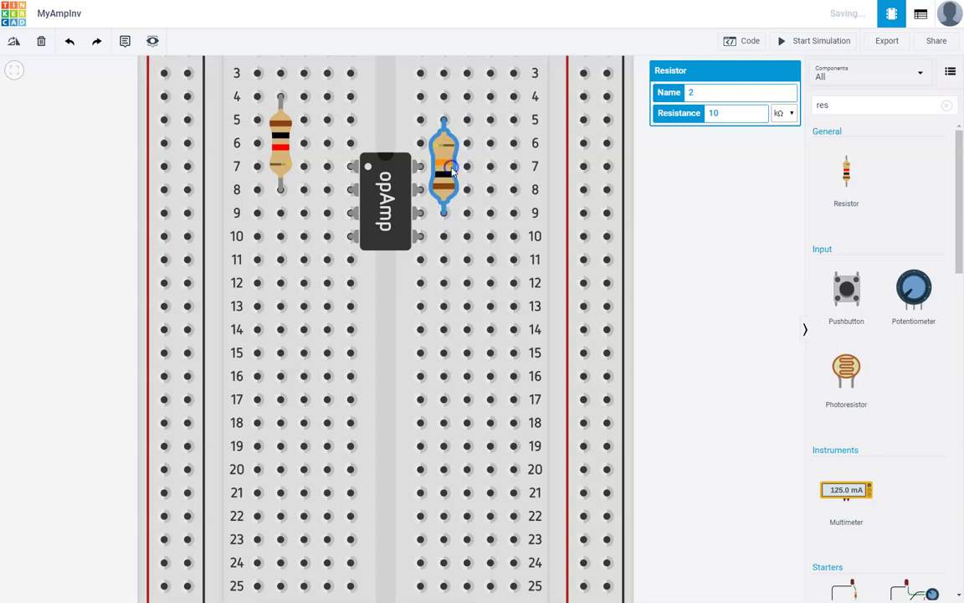
Step: Run an orange wire from op-amp row 8 to row 5 and seat the resistor's lower lead on the op-amp pin
click(427, 214)
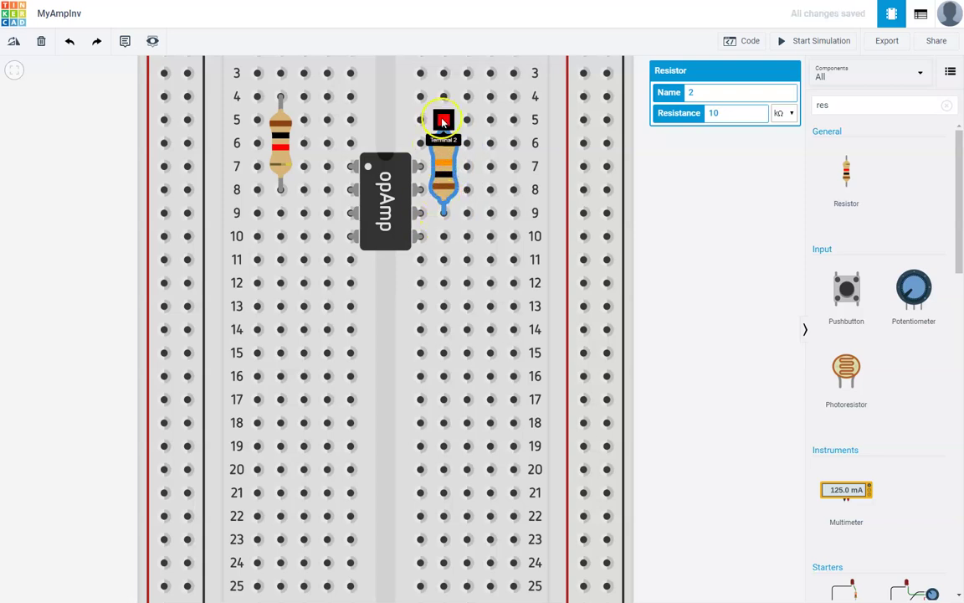
click(326, 191)
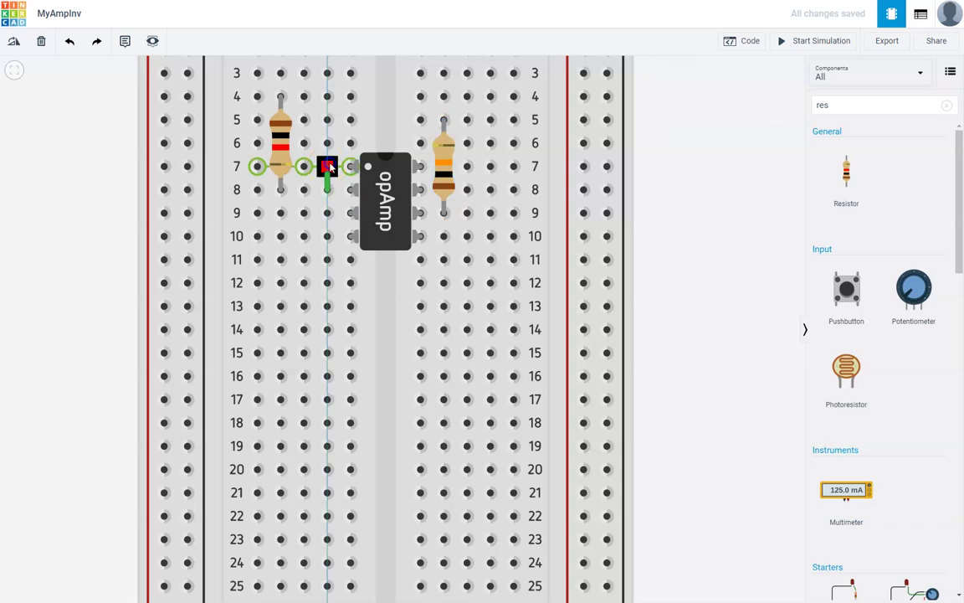
click(370, 101)
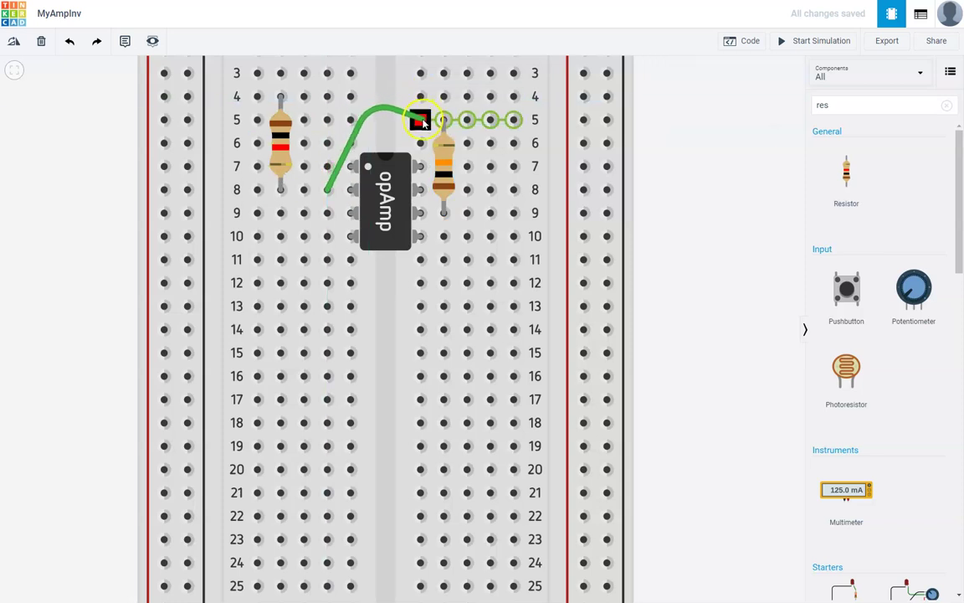
click(422, 119)
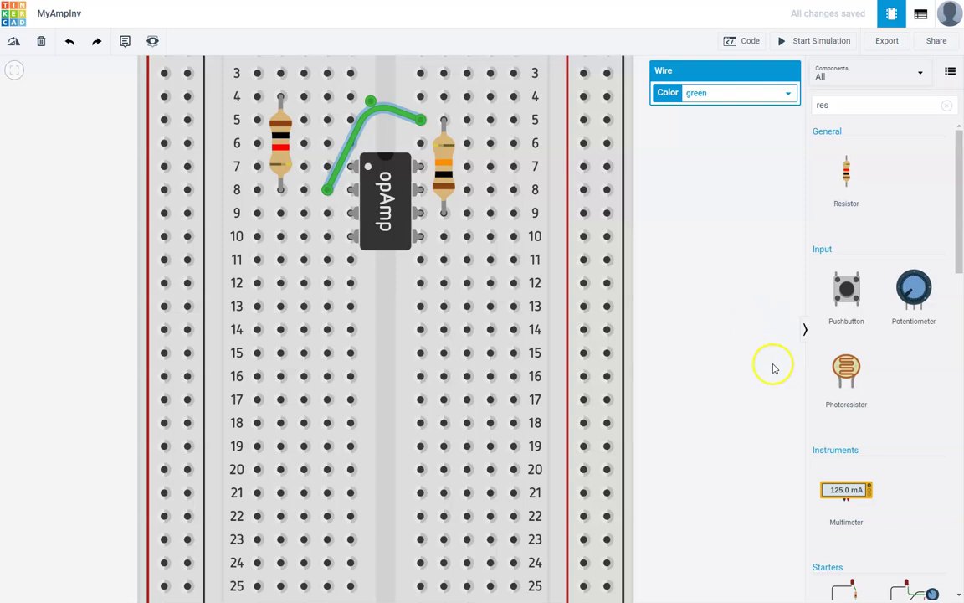
click(750, 93)
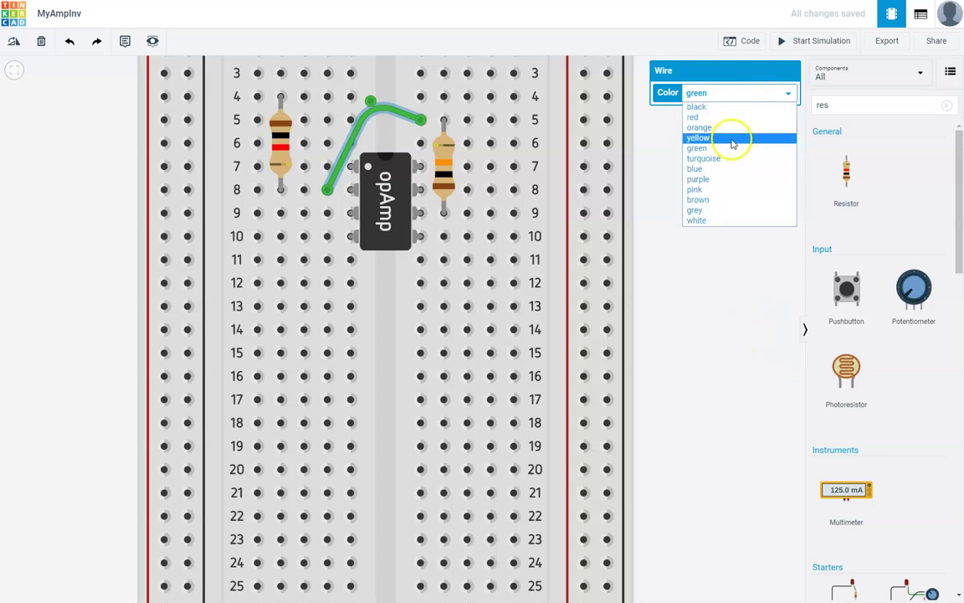
click(725, 128)
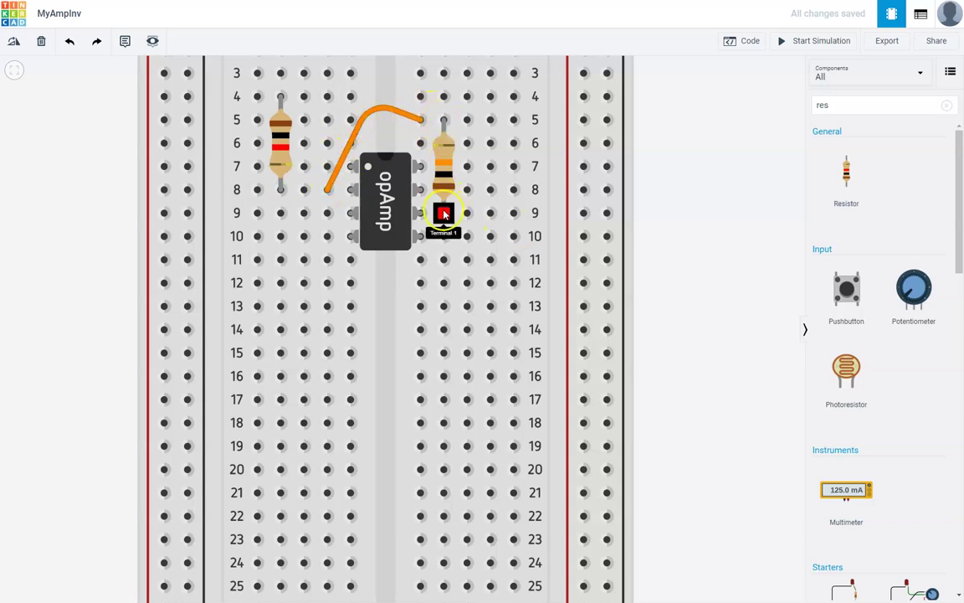
drag(443, 215, 418, 216)
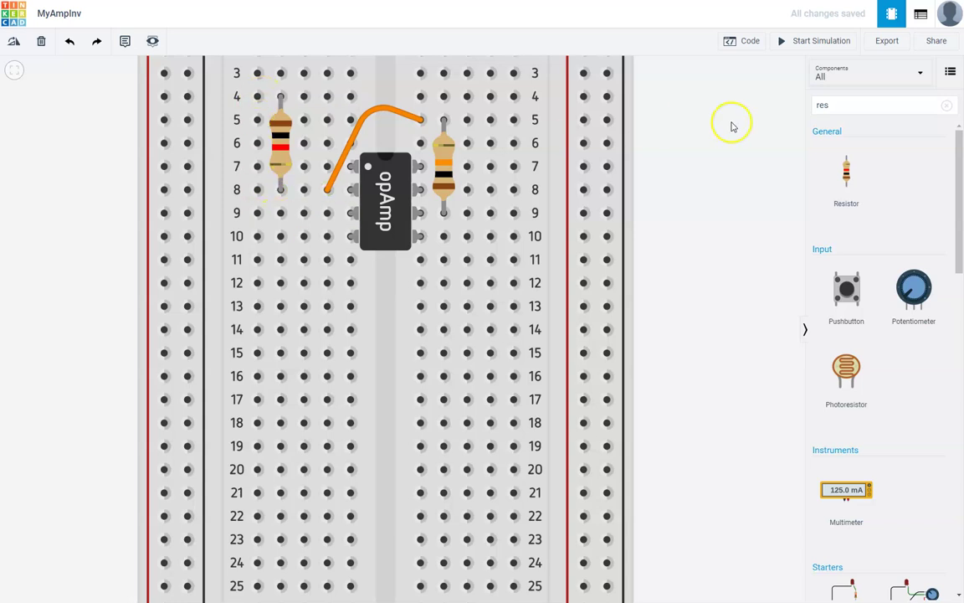
Step: Search 'func' and place a function generator at the upper left, shifting the breadboard right
click(843, 100)
text(func)
drag(860, 208, 189, 308)
scroll(189, 308, down, 5)
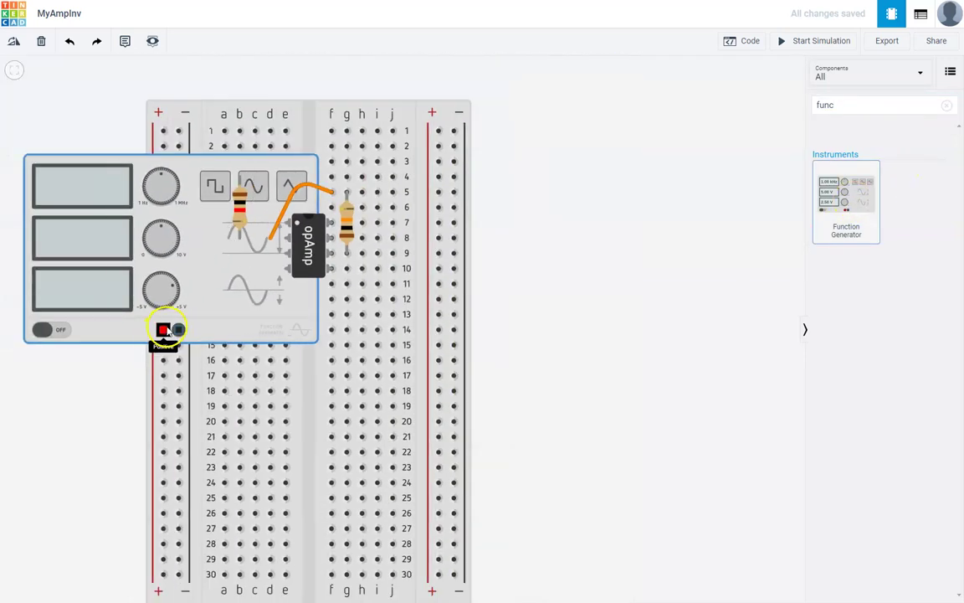
drag(117, 307, 112, 208)
drag(275, 163, 416, 126)
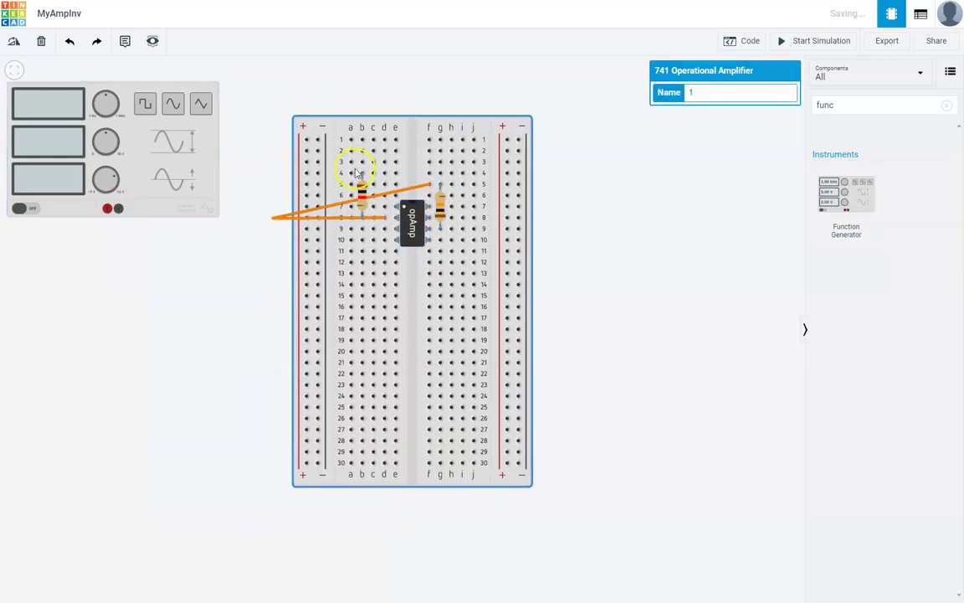
Step: Reattach the orange wire's loose end near the op-amp and reposition the function generator
click(276, 219)
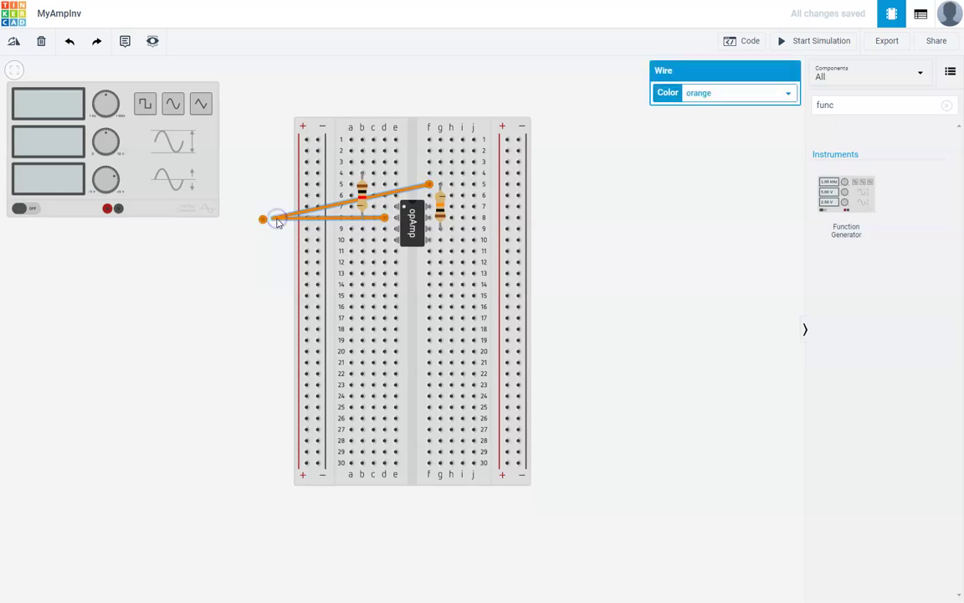
drag(263, 220, 410, 184)
click(663, 300)
drag(138, 153, 197, 130)
Step: Wire the generator's positive terminal to row 4 with a turquoise wire
click(168, 187)
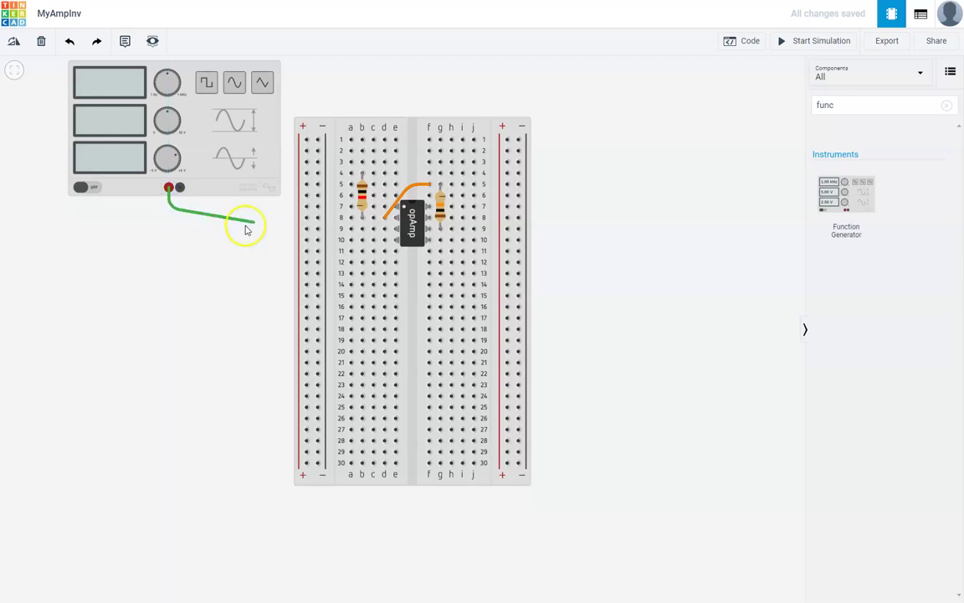
click(351, 174)
mouse_move(350, 175)
mouse_down()
mouse_move(209, 189)
mouse_move(178, 155)
mouse_move(185, 215)
mouse_move(267, 213)
mouse_move(282, 167)
mouse_move(350, 173)
mouse_up()
click(716, 94)
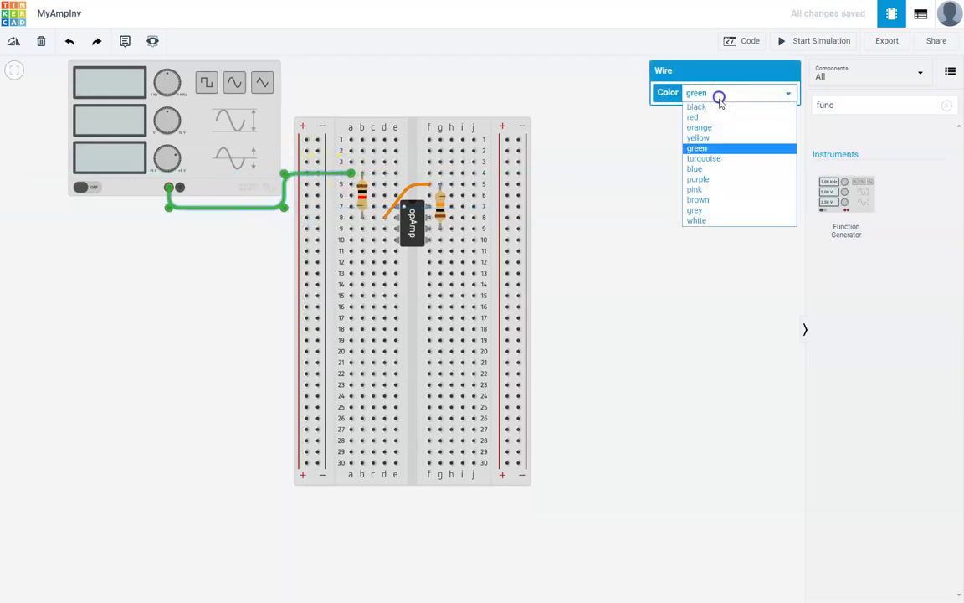
click(716, 158)
click(602, 198)
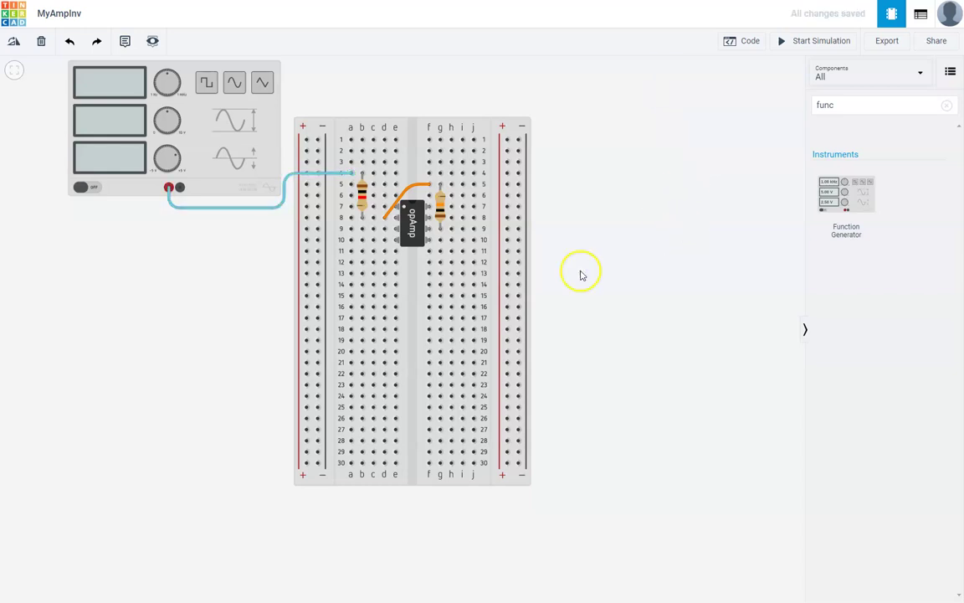
Step: Wire the generator's negative terminal to the left rail with a black wire
click(180, 189)
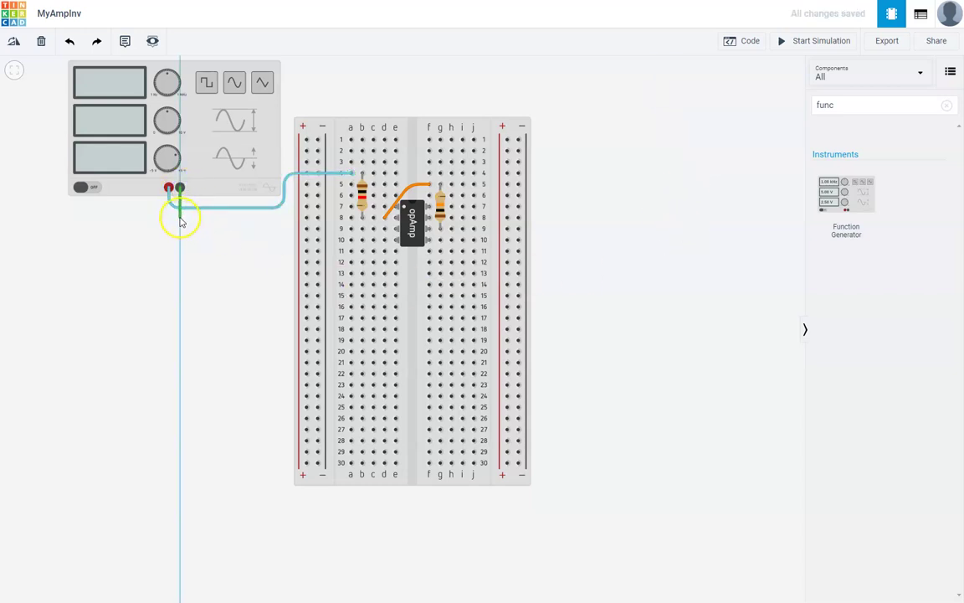
click(179, 219)
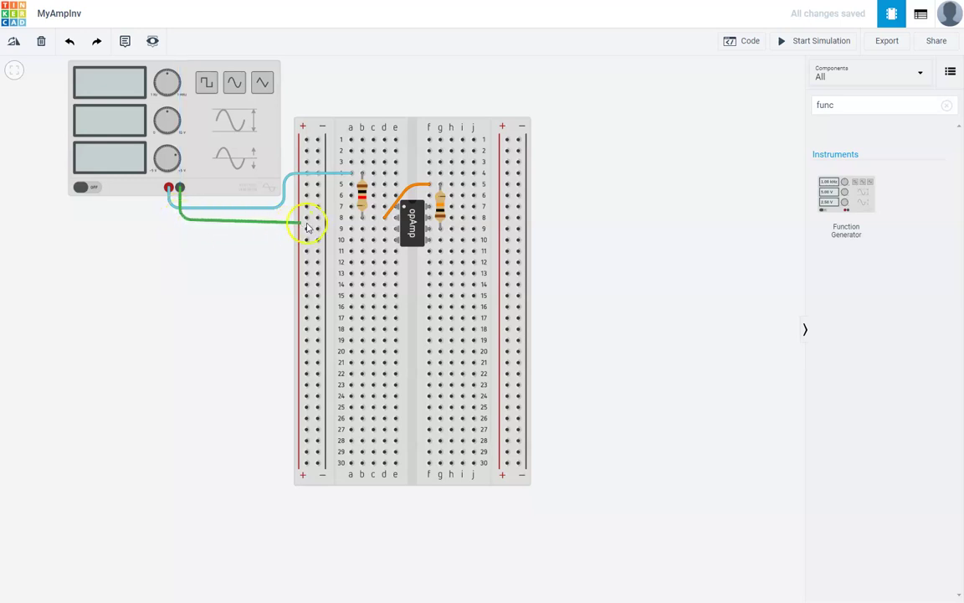
click(316, 220)
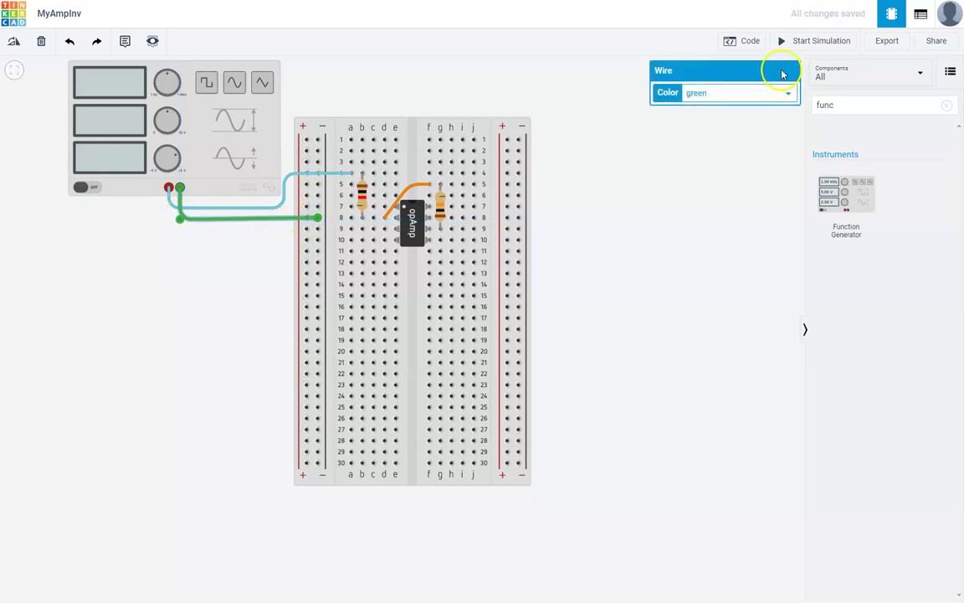
click(750, 92)
click(725, 114)
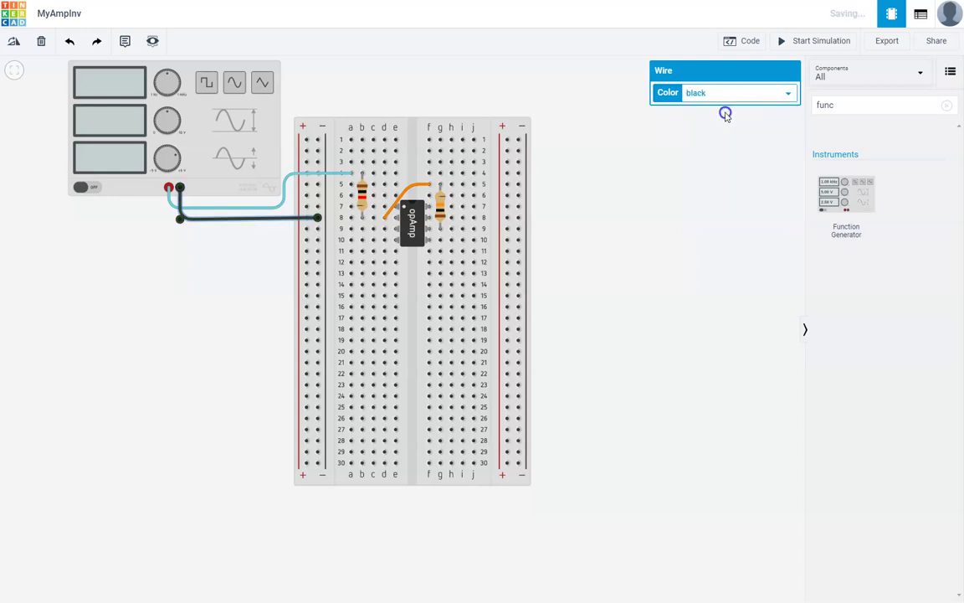
click(698, 347)
click(193, 118)
Step: Set the function generator to a sine wave, amplitude 0.10 V, DC offset 0.5 V
click(720, 133)
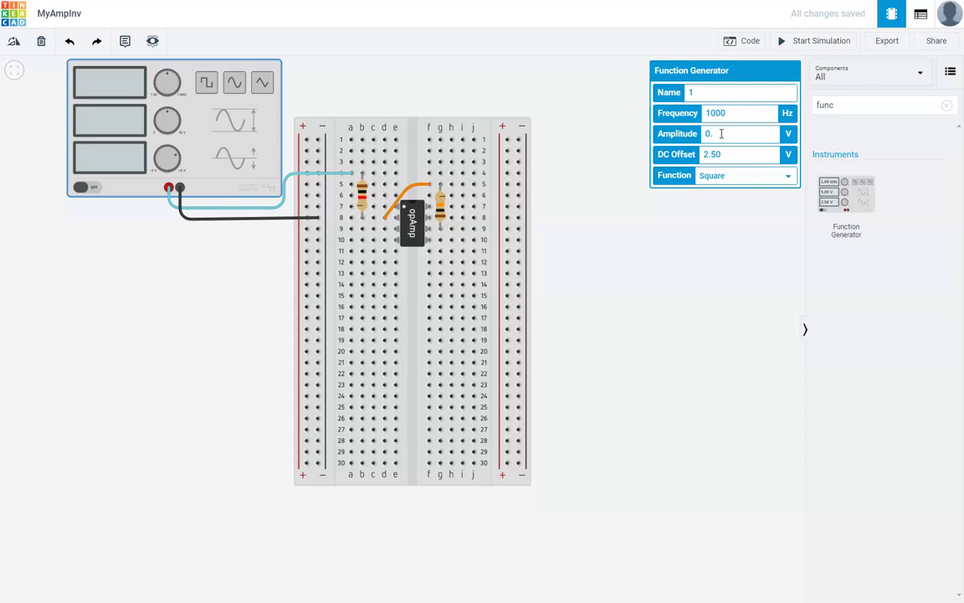
text(0.10)
key(Tab)
click(725, 134)
click(721, 152)
click(745, 176)
click(737, 199)
click(730, 261)
click(853, 106)
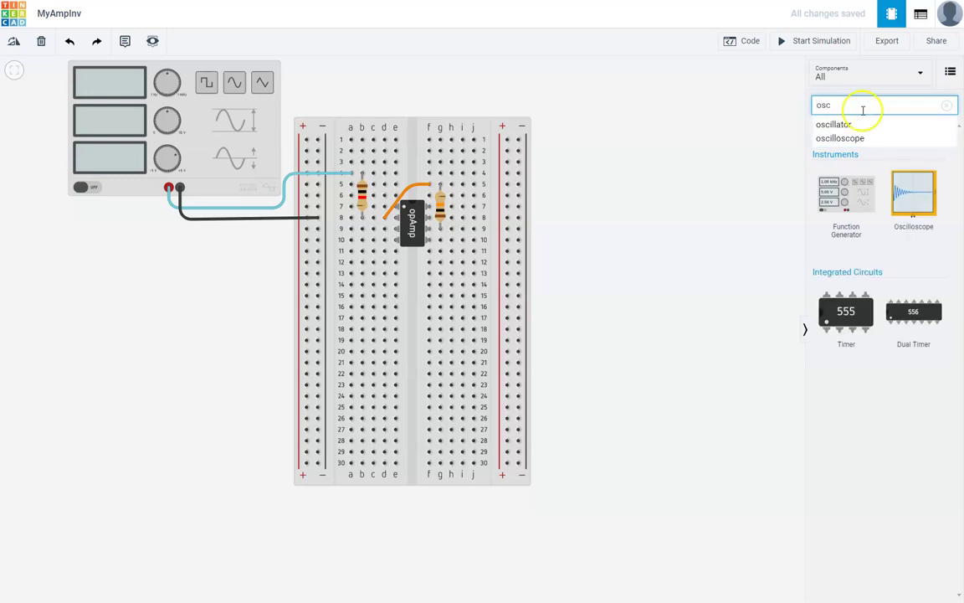
Step: Place an oscilloscope on the canvas just above the breadboard
drag(914, 193, 339, 171)
scroll(142, 437, down, 2)
scroll(521, 314, up, 2)
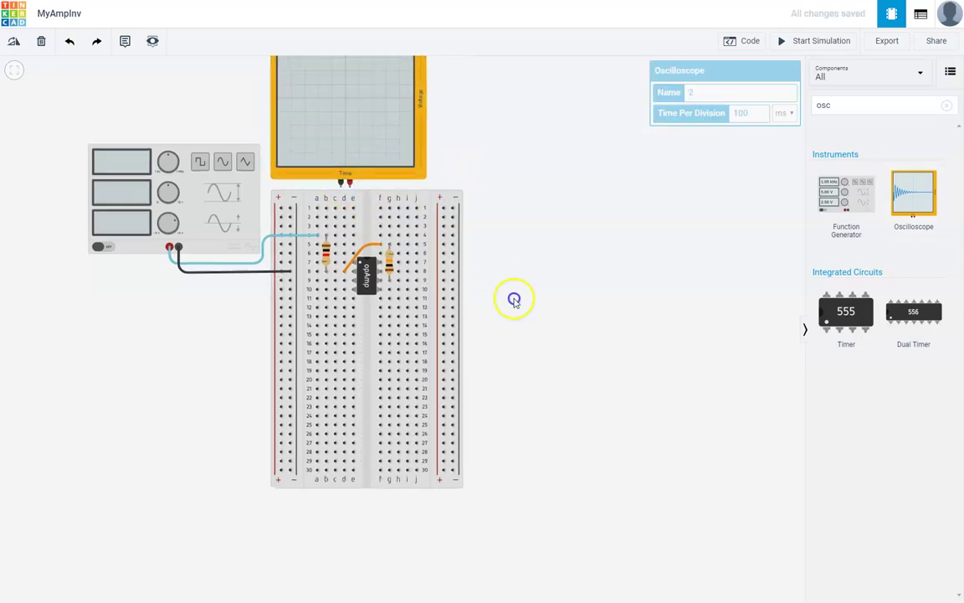
scroll(559, 361, down, 2)
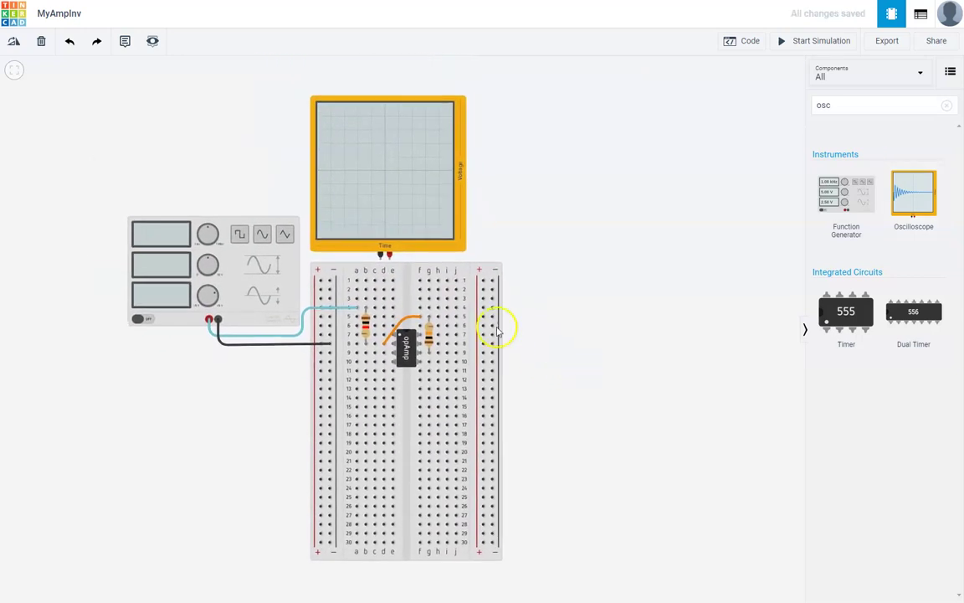
drag(381, 228, 370, 199)
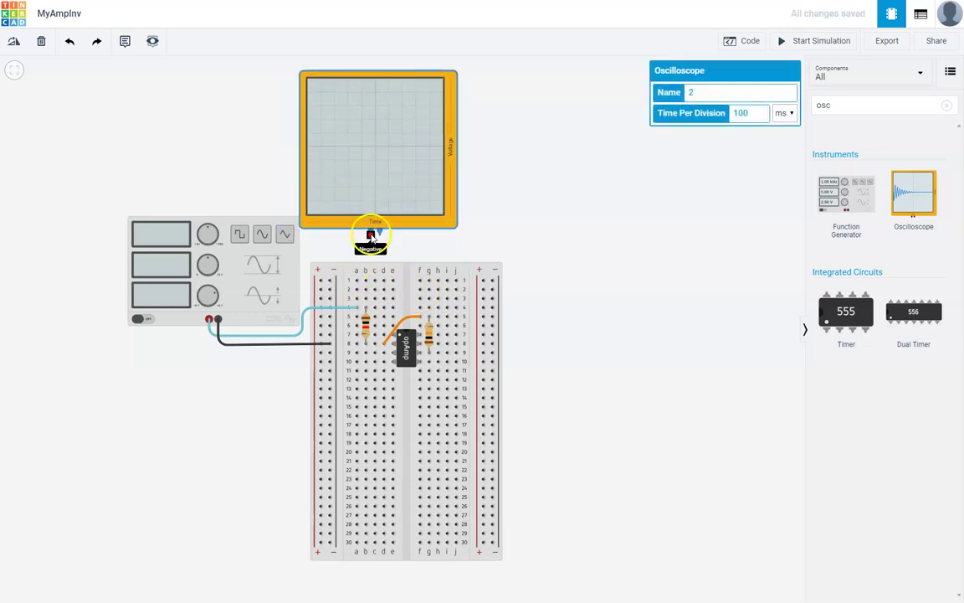
Step: Wire the oscilloscope's negative lead black to the left rail and its probe turquoise to row 4
click(370, 236)
click(330, 282)
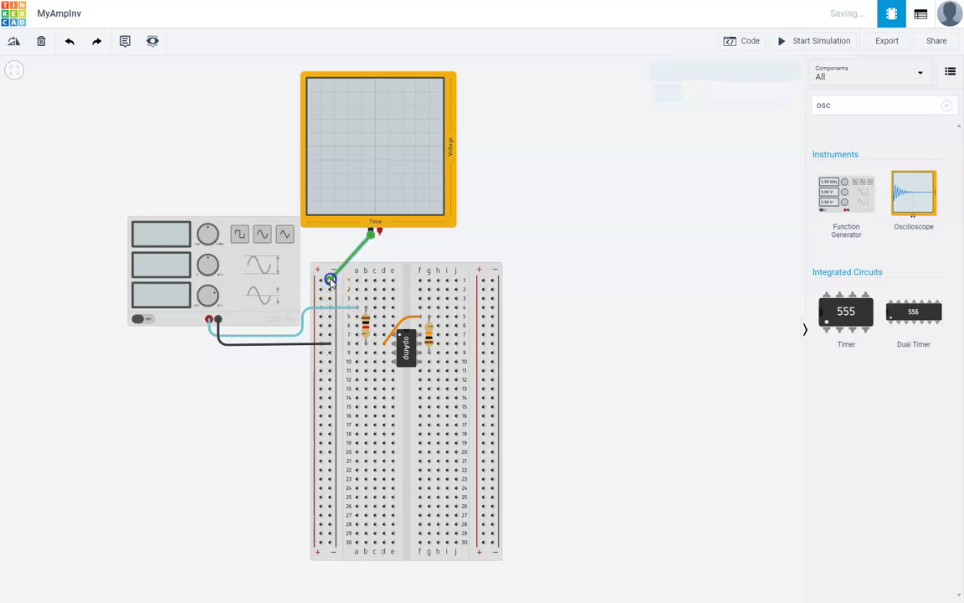
click(379, 232)
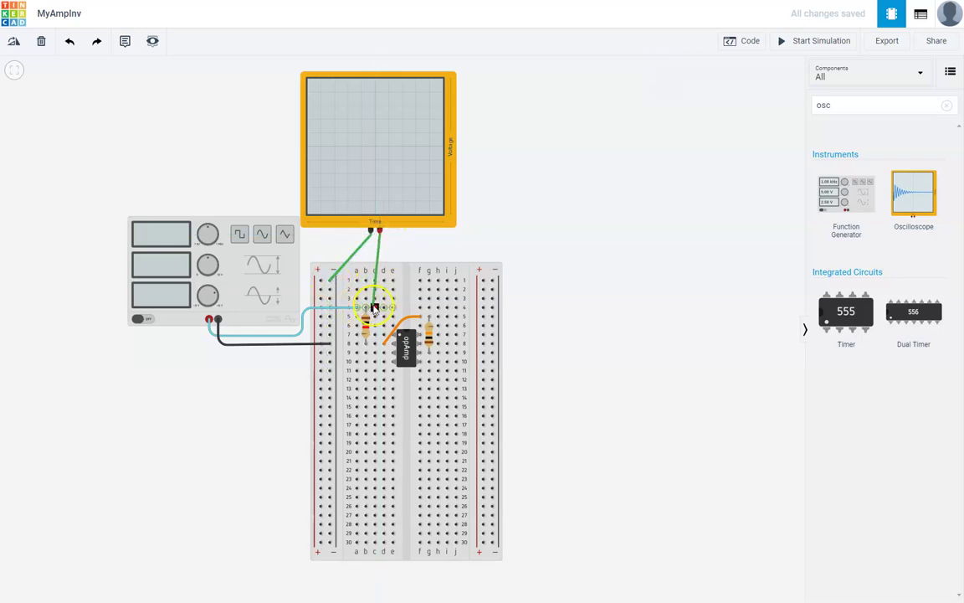
click(376, 308)
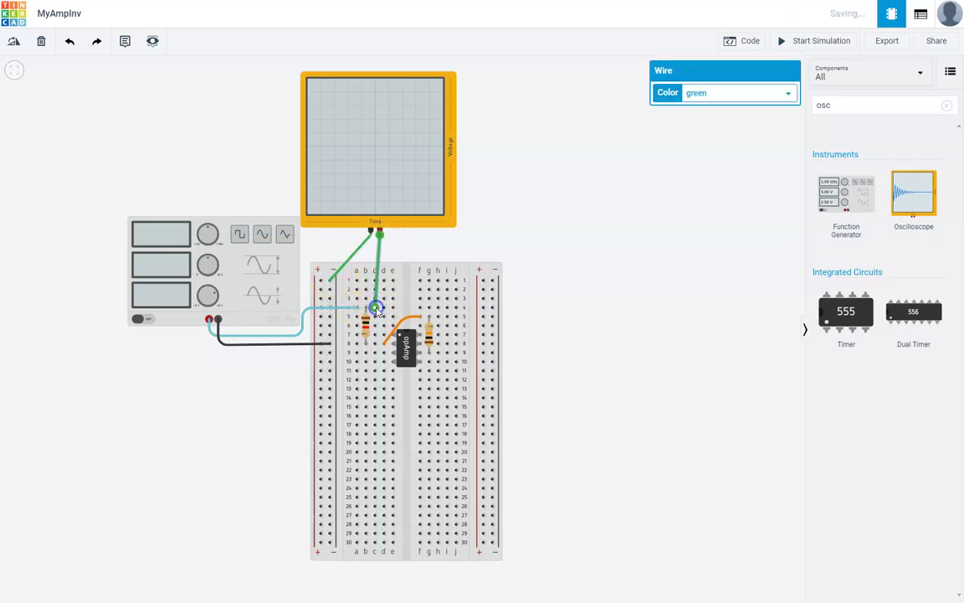
click(716, 99)
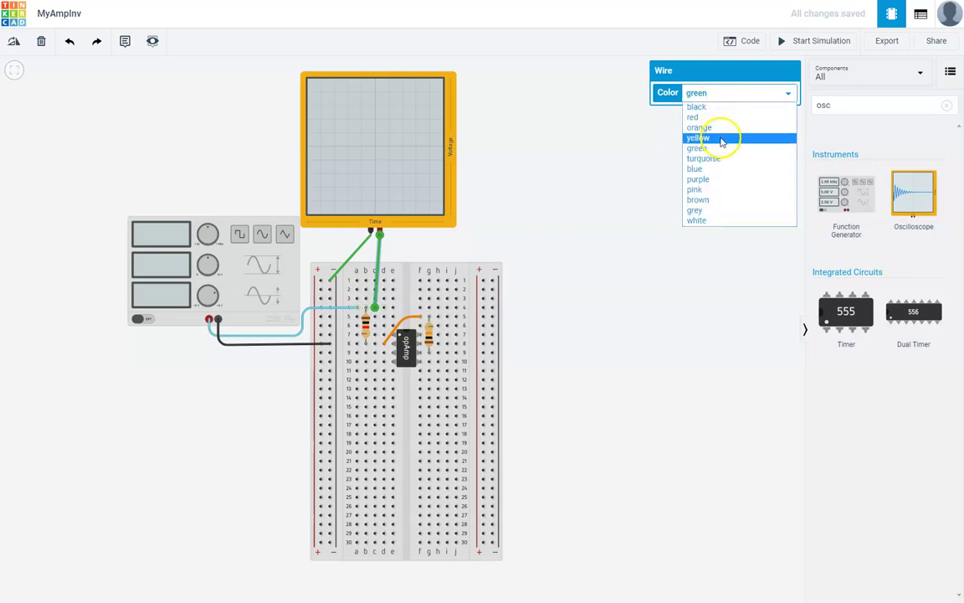
click(713, 158)
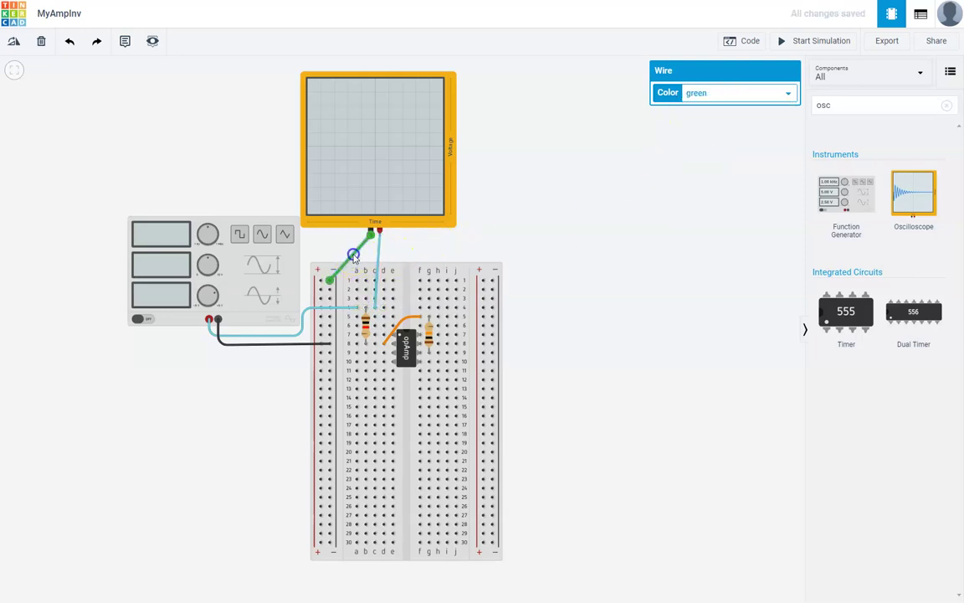
click(711, 93)
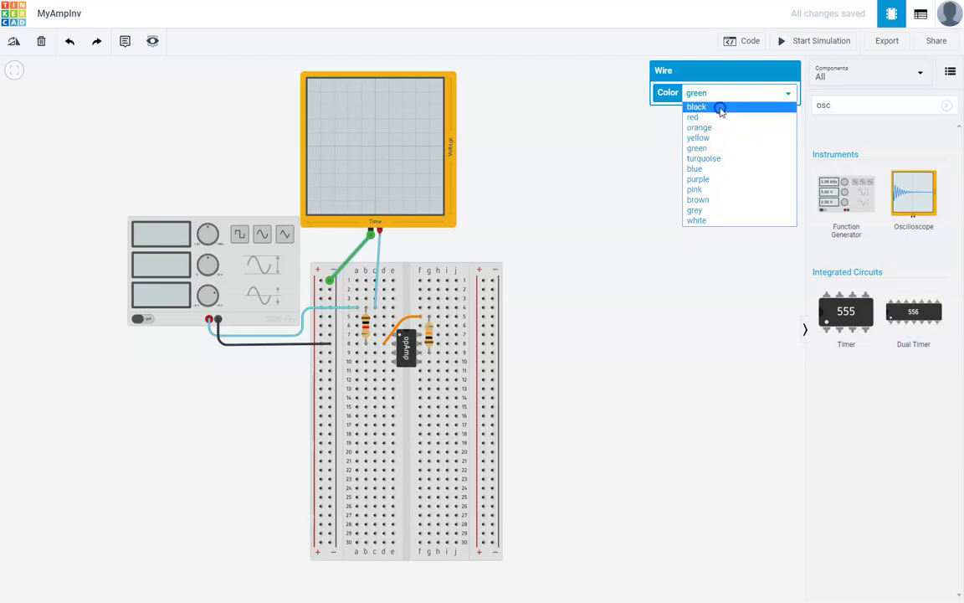
click(718, 106)
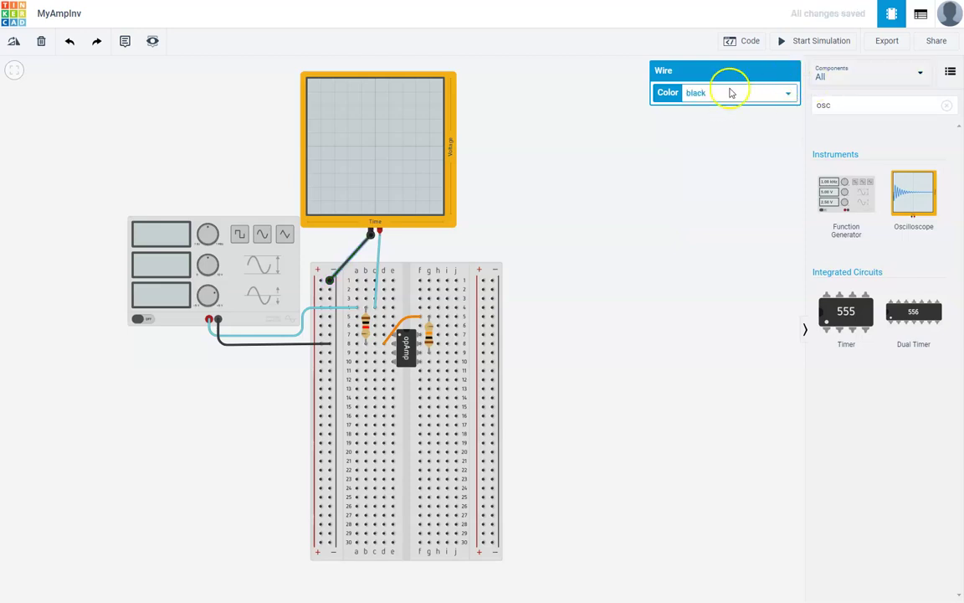
click(821, 40)
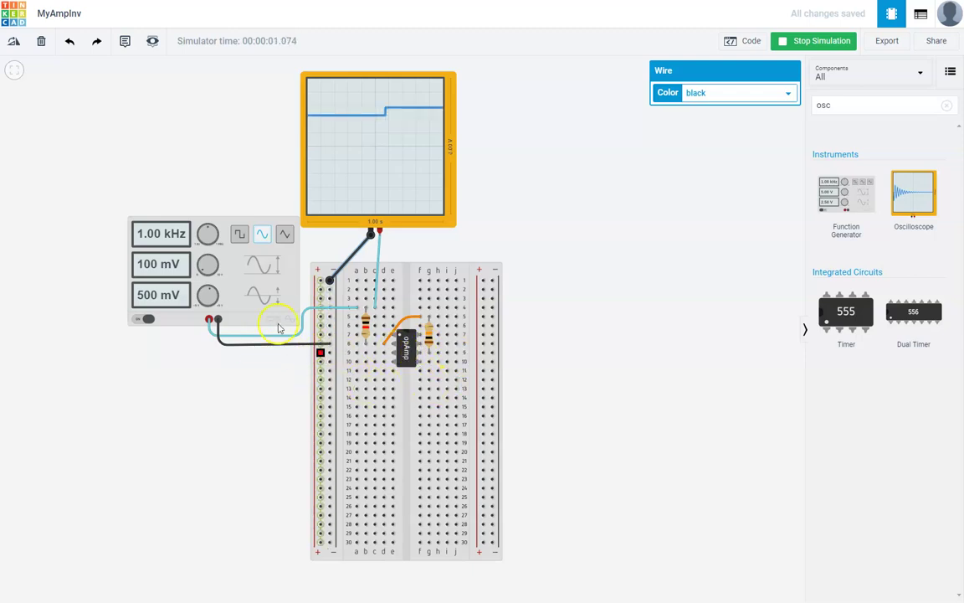
click(239, 235)
click(263, 235)
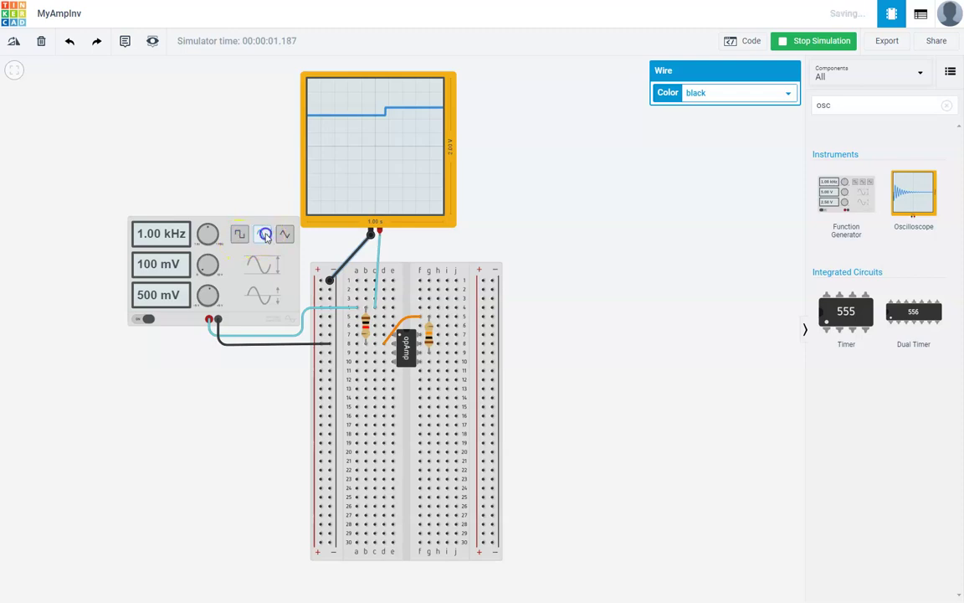
click(825, 41)
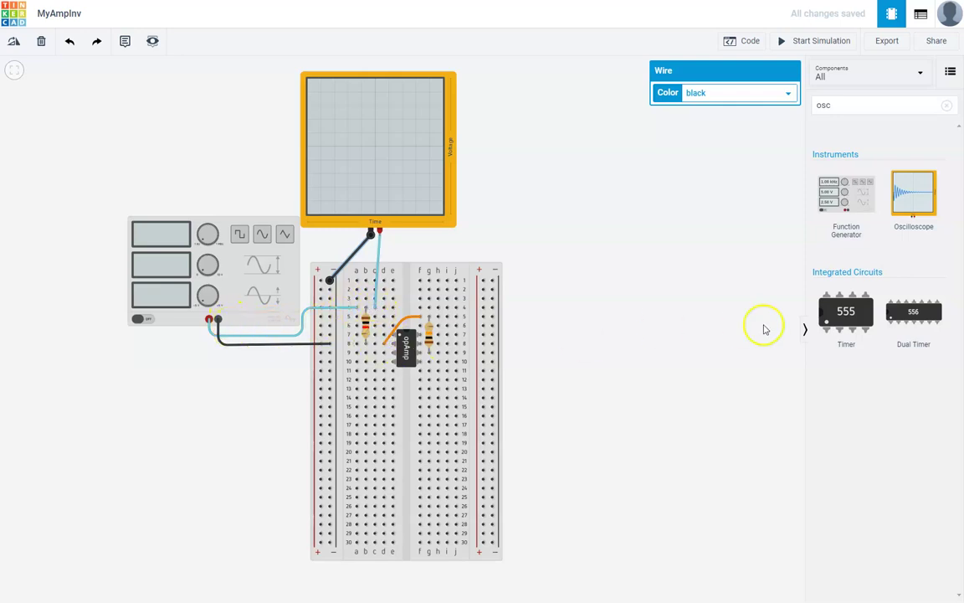
Step: Switch to Chrome showing the Op-Amp_Inverting_Amplifier.svg schematic
key(alt+Tab)
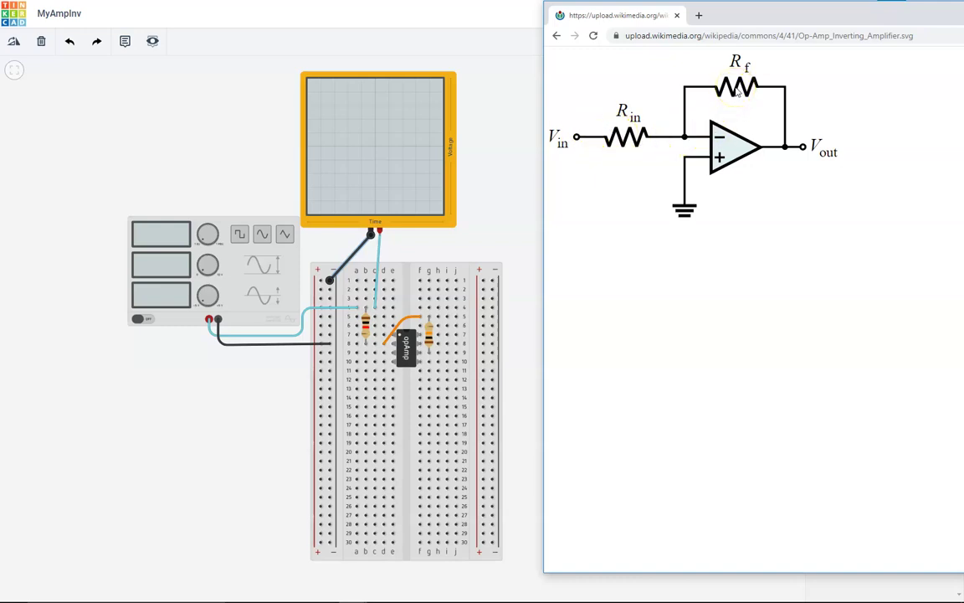
Step: Complete the wire from the op-amp's row to the left power rail and color it black
click(357, 352)
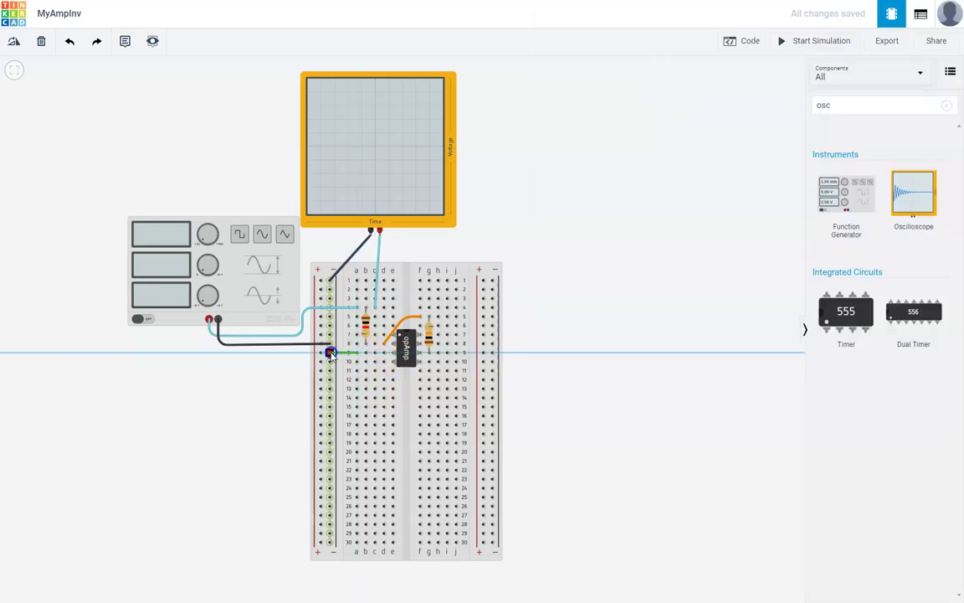
click(330, 352)
click(710, 93)
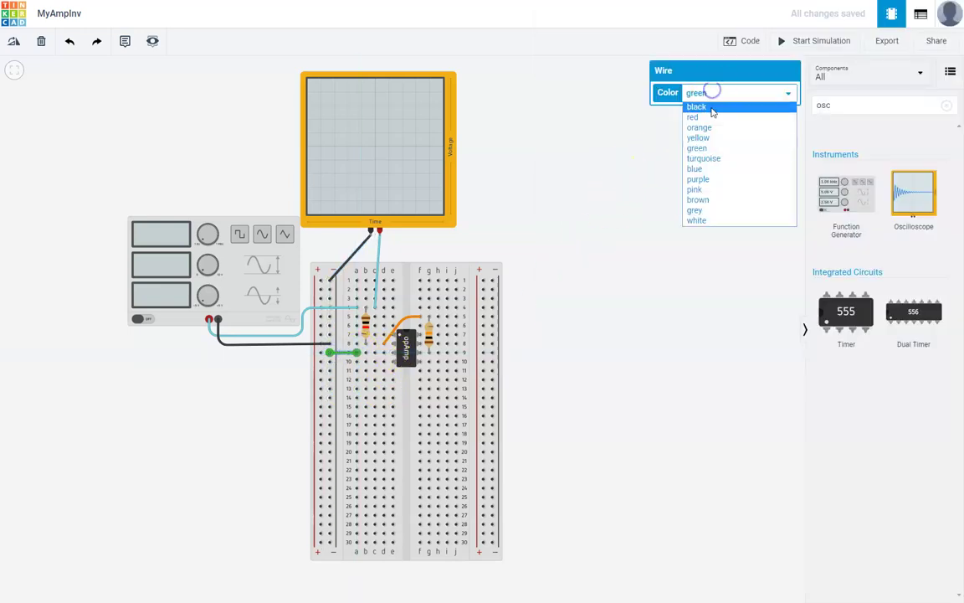
click(710, 113)
click(625, 373)
key(alt+Tab)
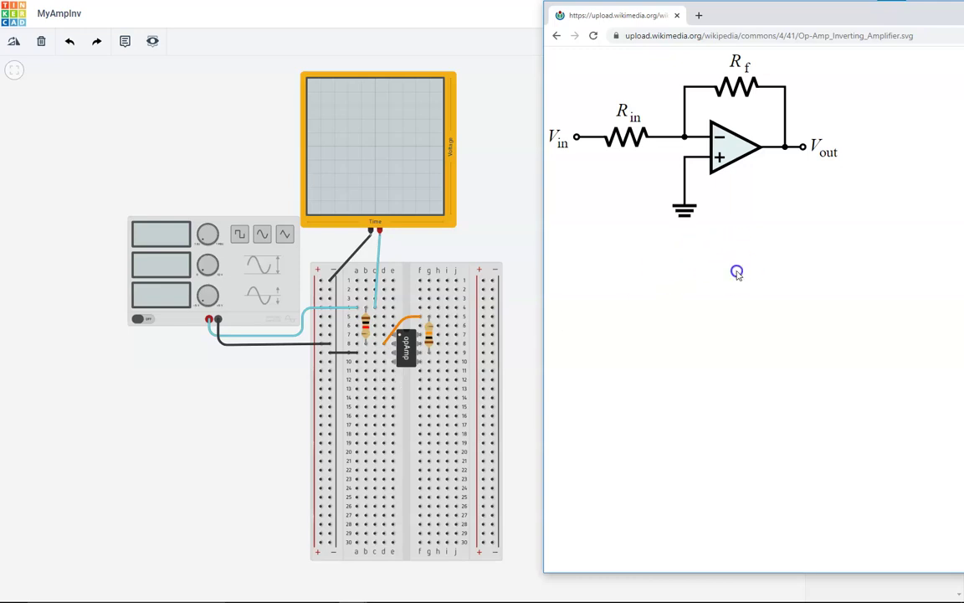
Step: Place a Power Supply right of the breadboard and set its voltage to 12 V
click(527, 154)
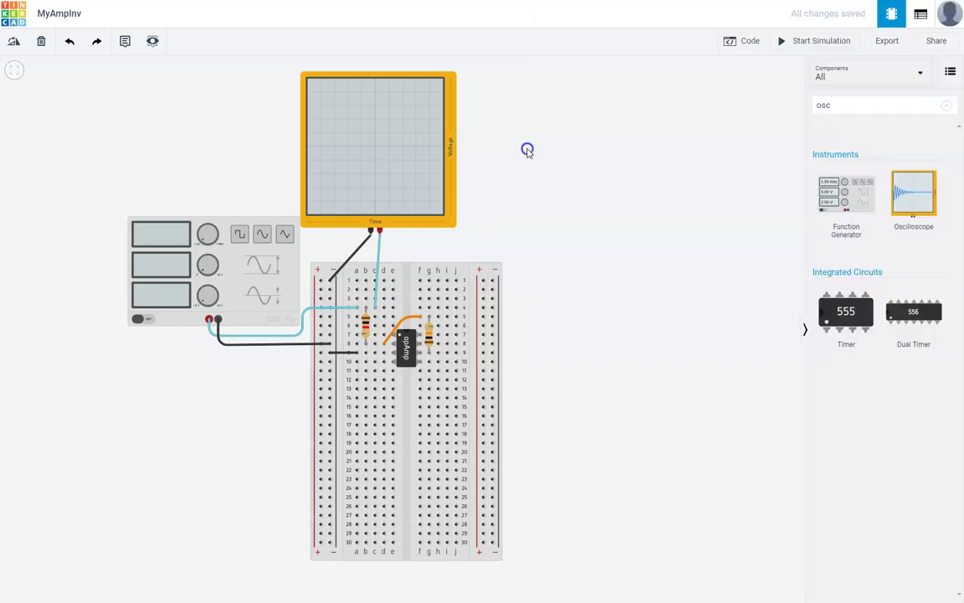
double_click(848, 103)
text(power)
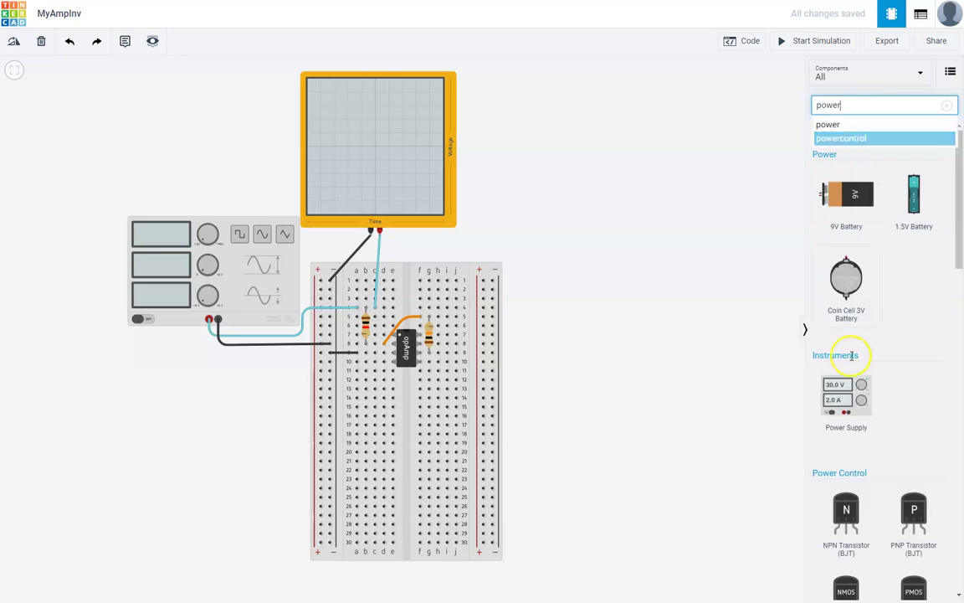
drag(847, 393, 577, 343)
click(671, 410)
click(577, 323)
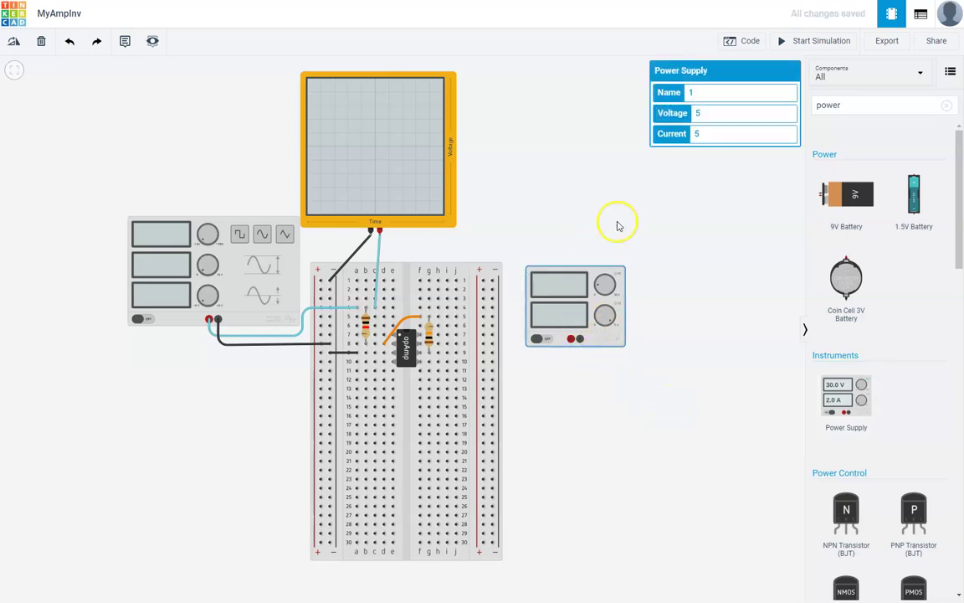
click(711, 113)
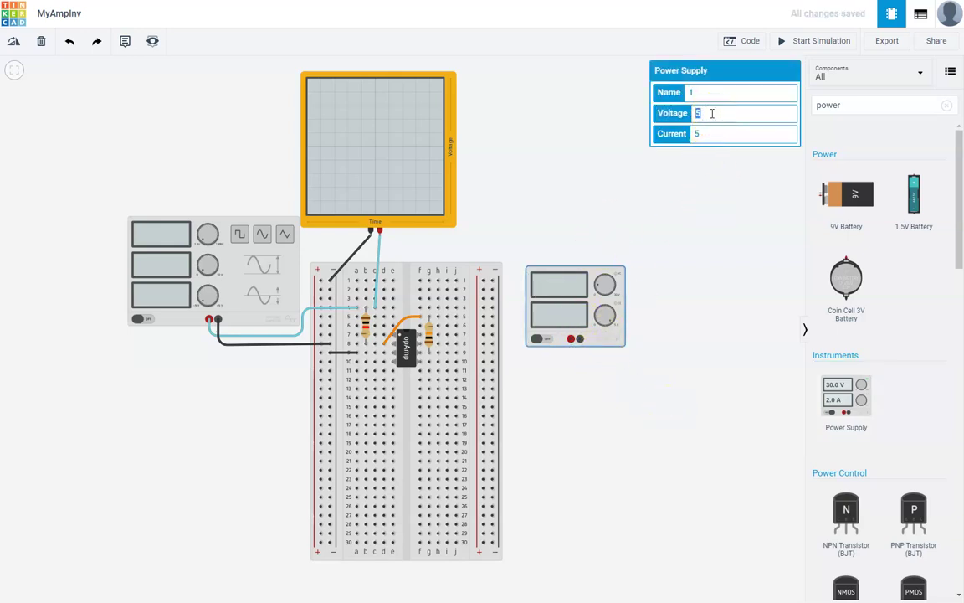
click(601, 332)
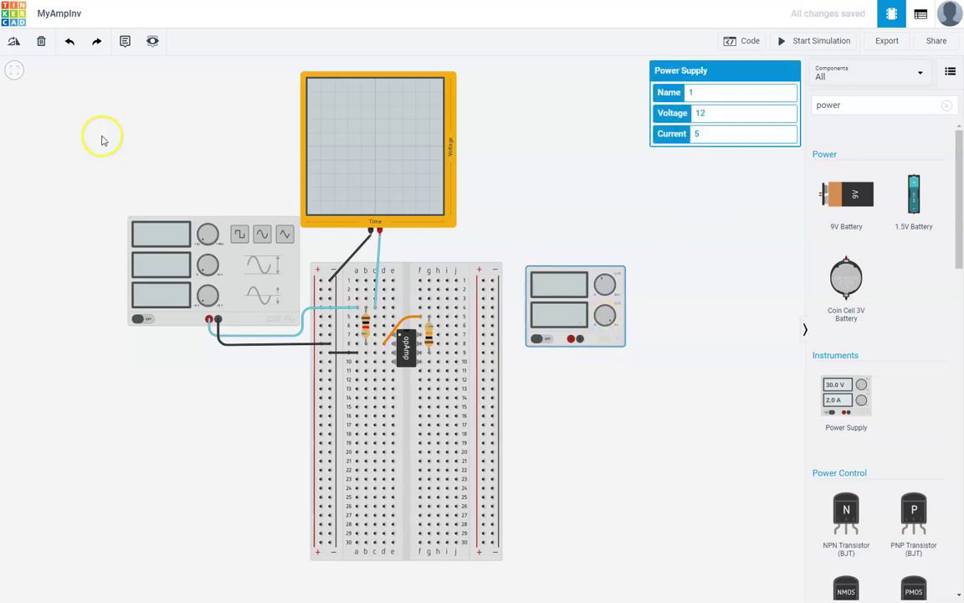
Step: Add a note above the supply reading 'positive power supply'
click(125, 40)
click(554, 256)
click(554, 235)
text(pos)
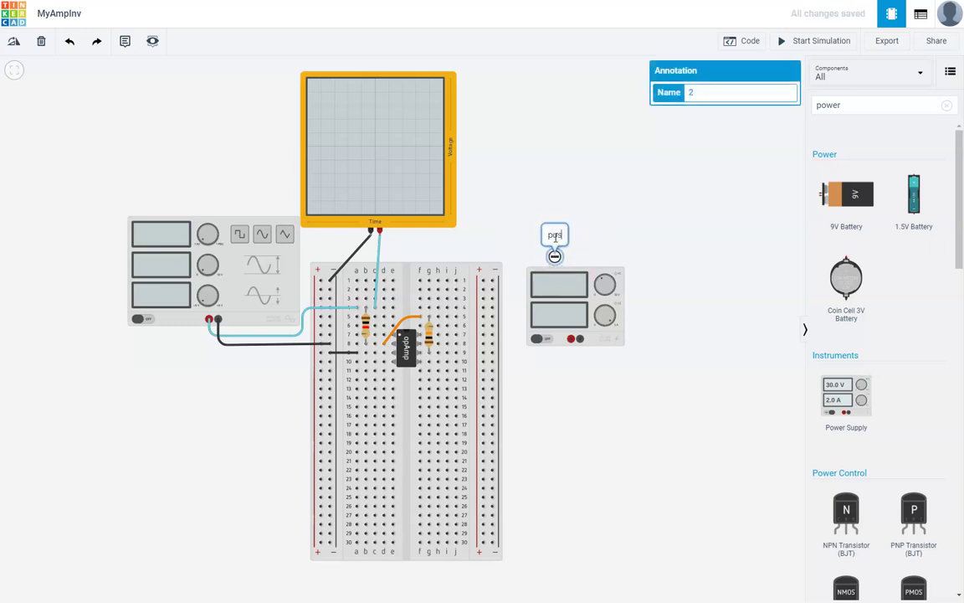
text(itive powe)
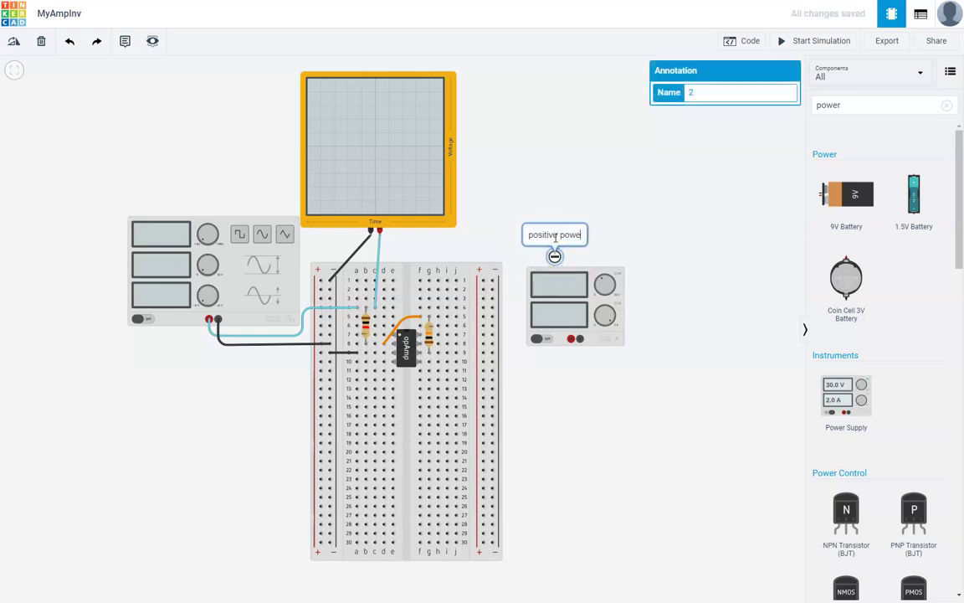
text(supply)
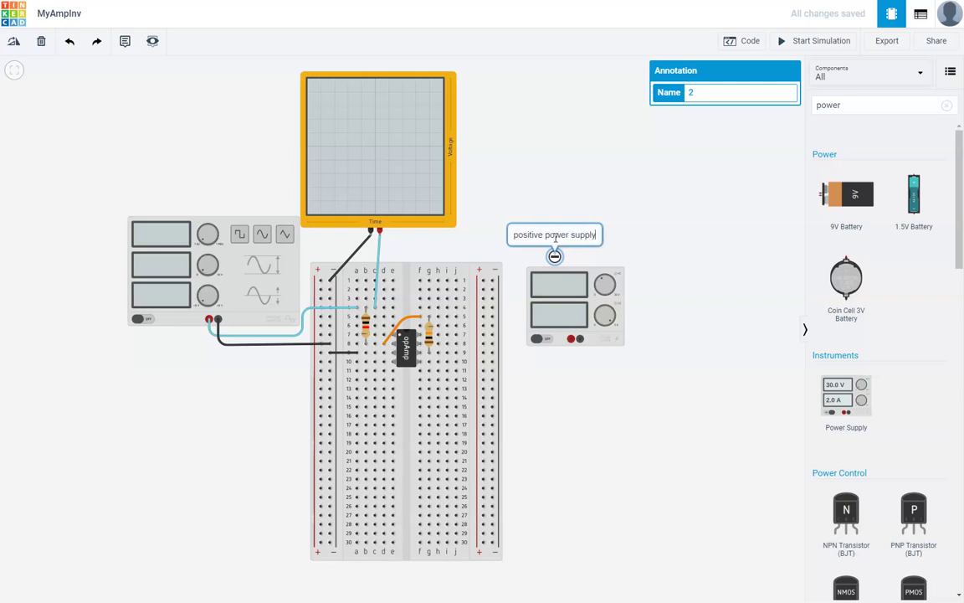
Step: Wire the supply's terminals to the right rails, positive in red and negative in black
click(688, 302)
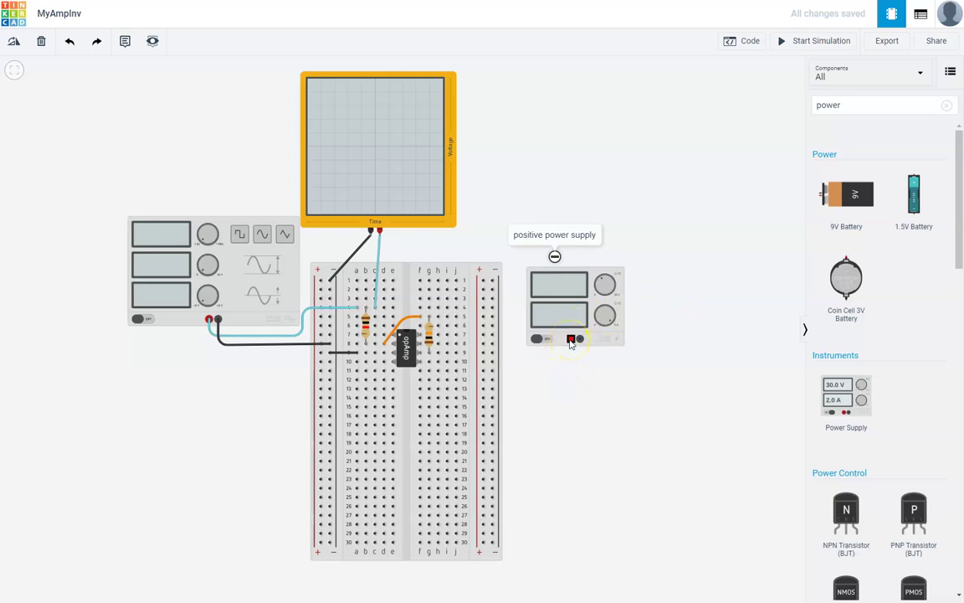
drag(572, 359, 483, 353)
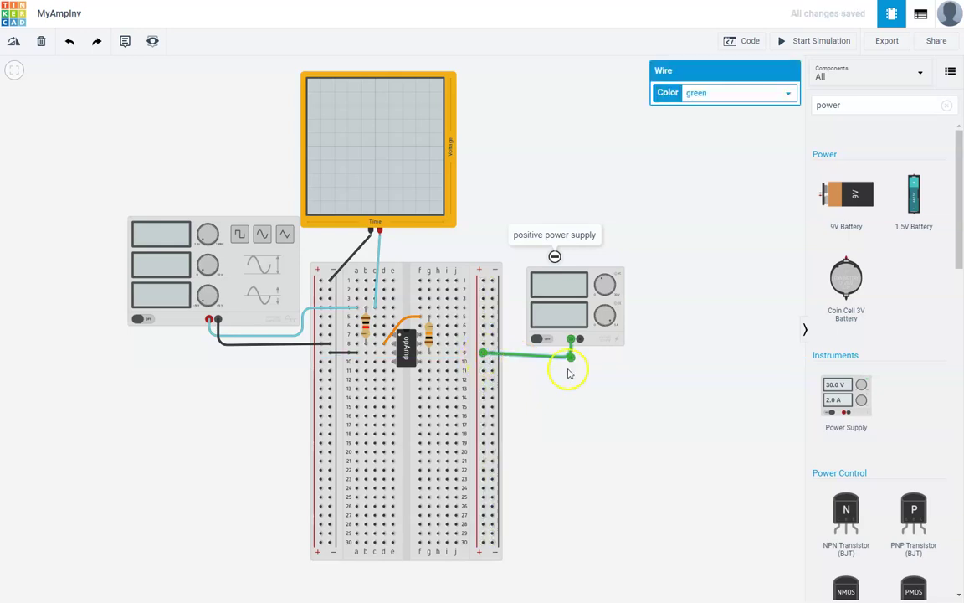
click(579, 339)
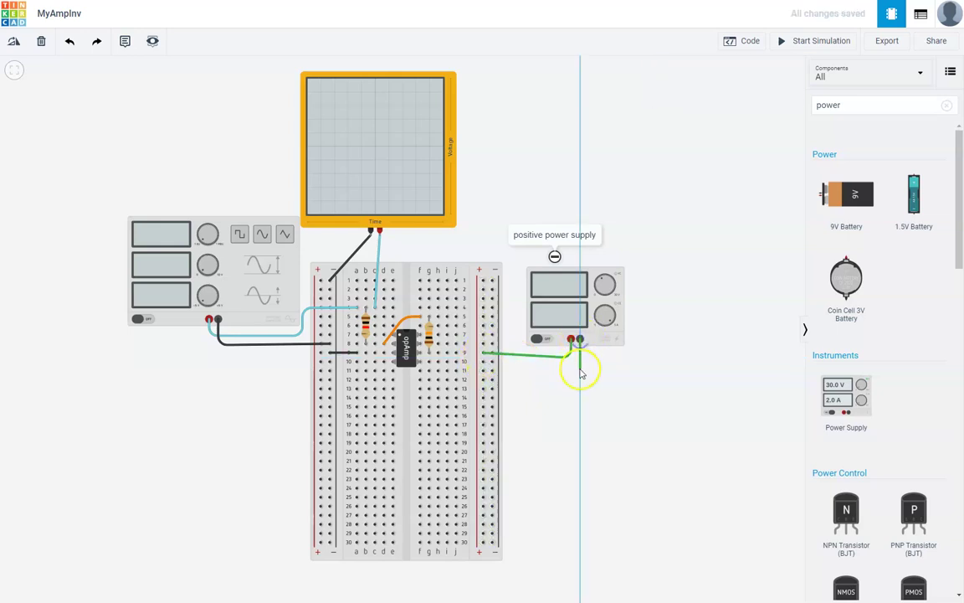
click(492, 371)
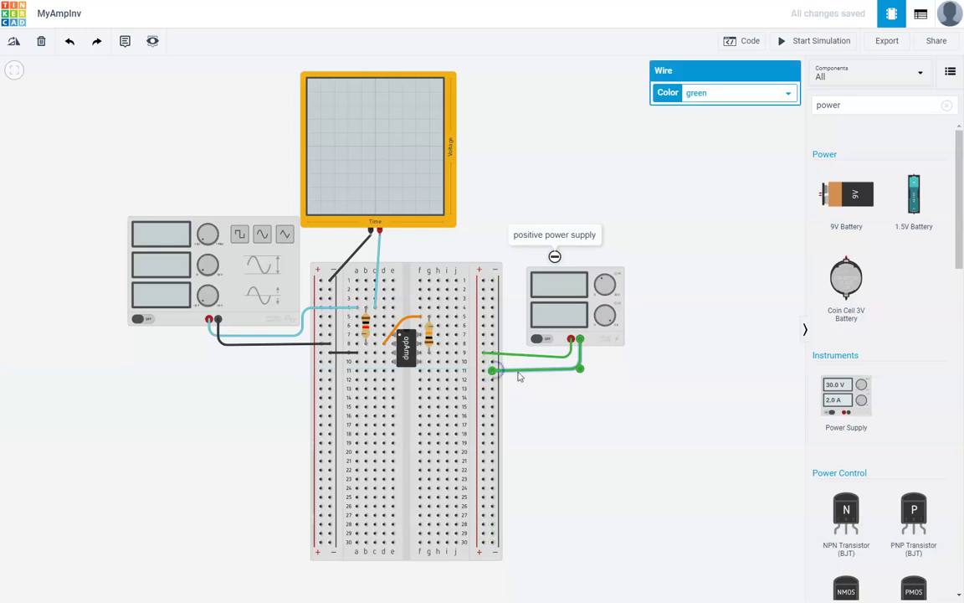
click(753, 92)
click(731, 108)
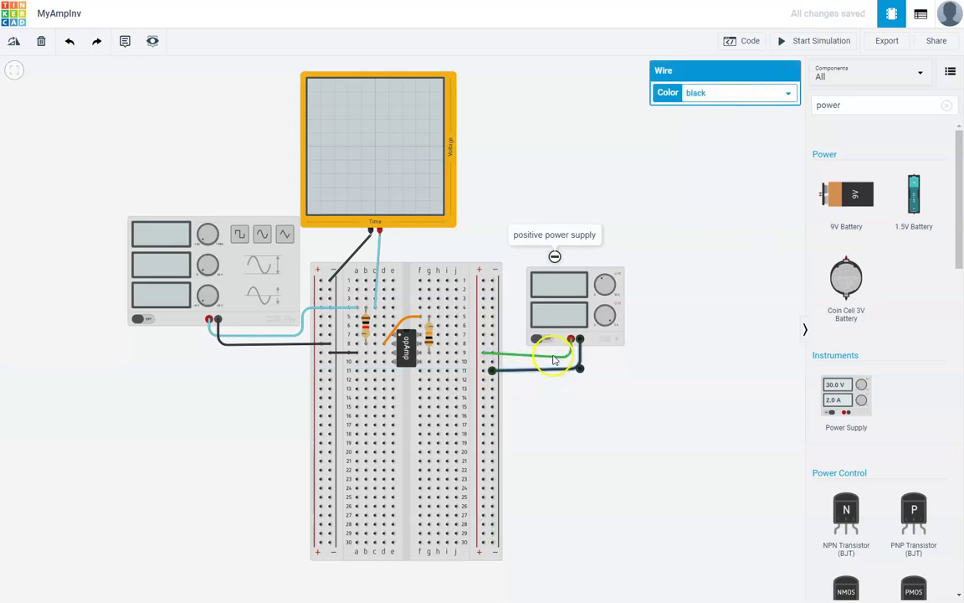
click(549, 355)
click(731, 92)
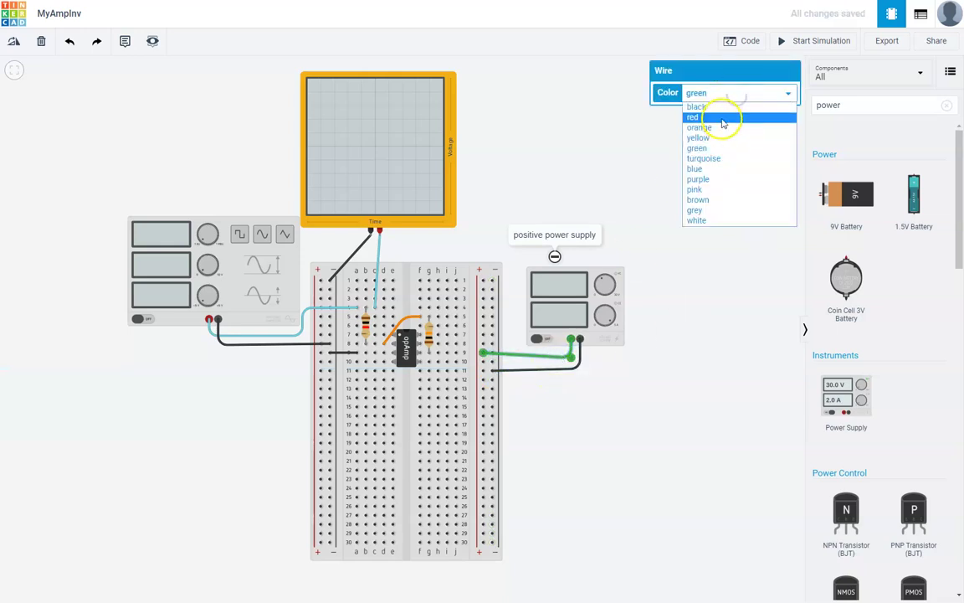
click(695, 115)
click(657, 391)
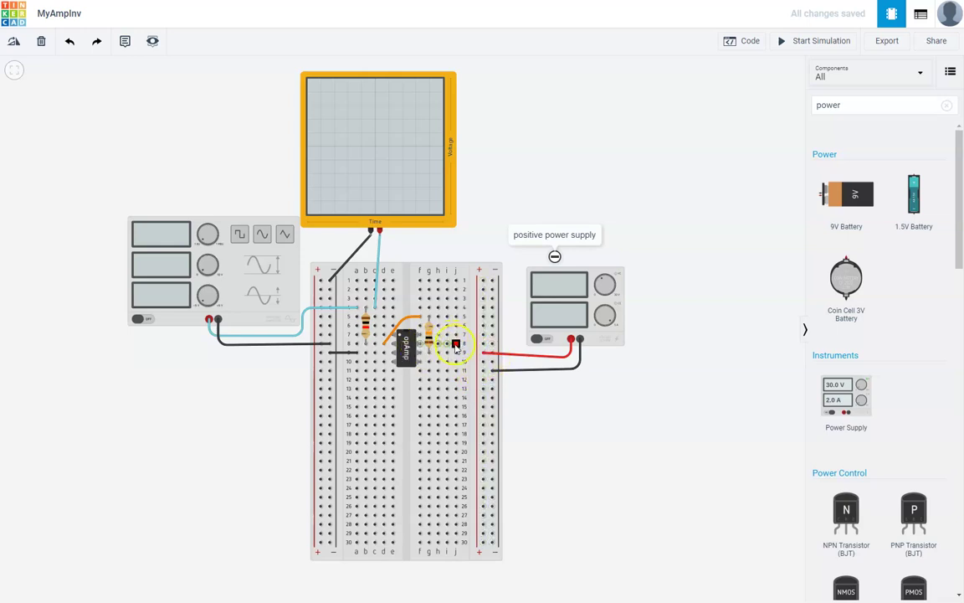
Step: Add a red wire from op-amp row 8 to the right rail and confirm the supply reads 12 V
drag(455, 345, 483, 344)
click(714, 98)
click(694, 117)
click(590, 303)
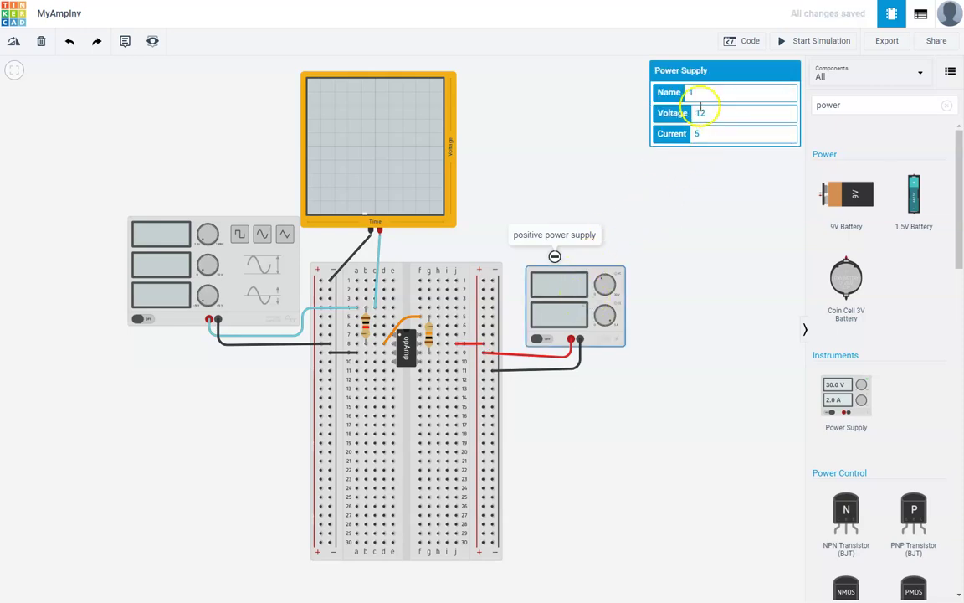
click(682, 283)
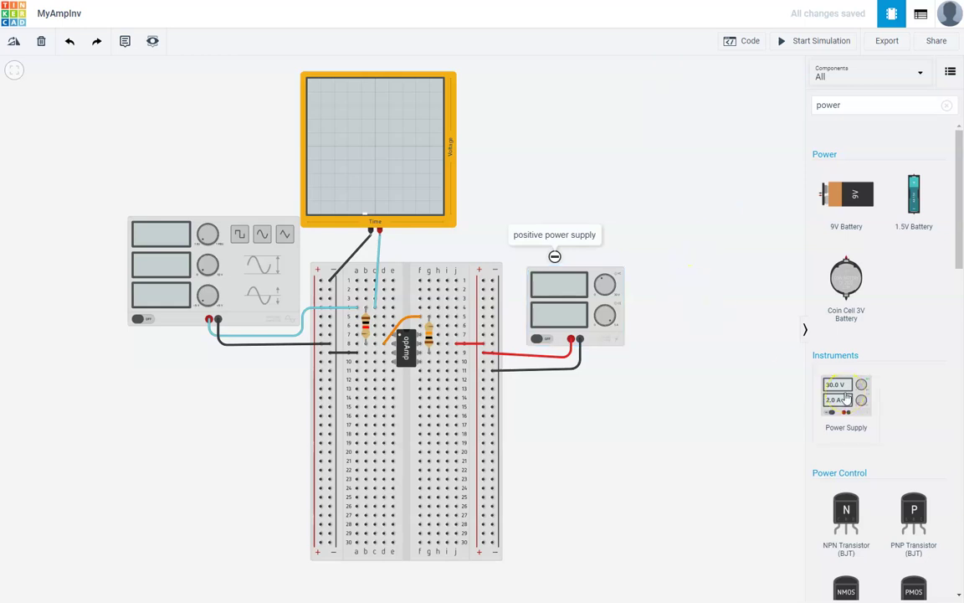
Step: Place a second power supply left of the breadboard, below the function generator
drag(846, 400, 221, 448)
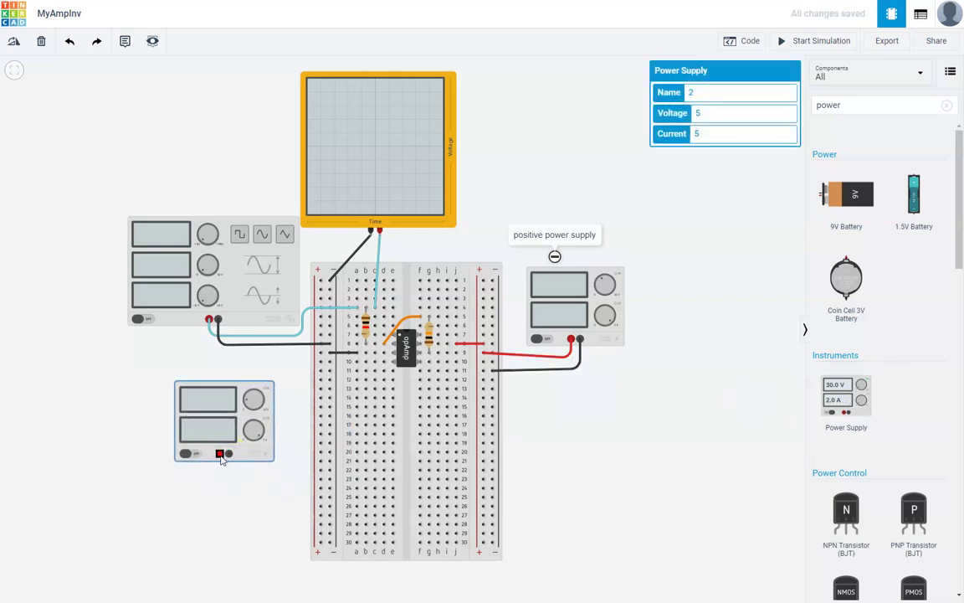
click(228, 456)
drag(225, 405, 223, 383)
click(232, 469)
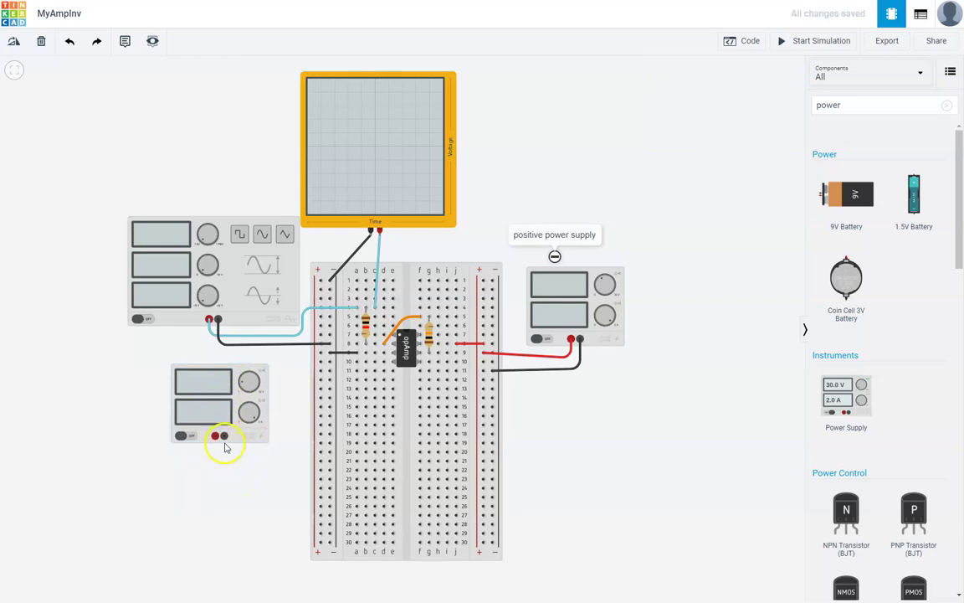
Step: Wire one of the second supply's terminals to the left rail in red
click(224, 436)
click(306, 462)
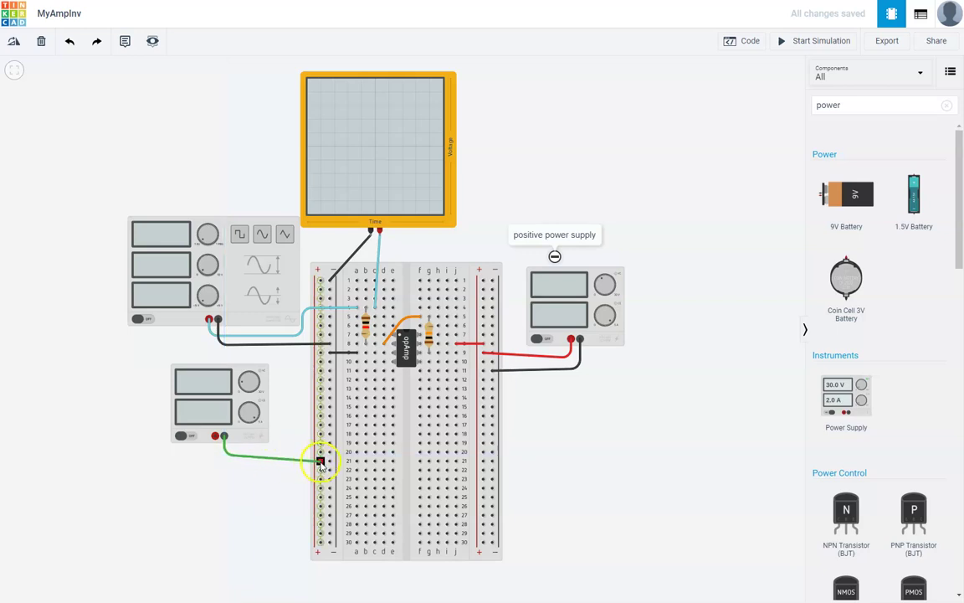
click(318, 461)
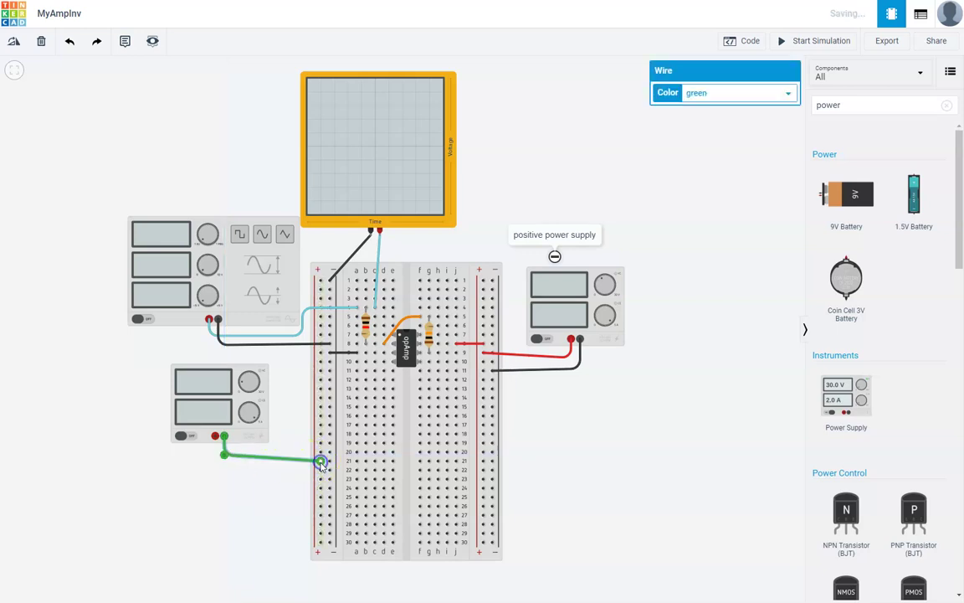
click(720, 92)
click(701, 120)
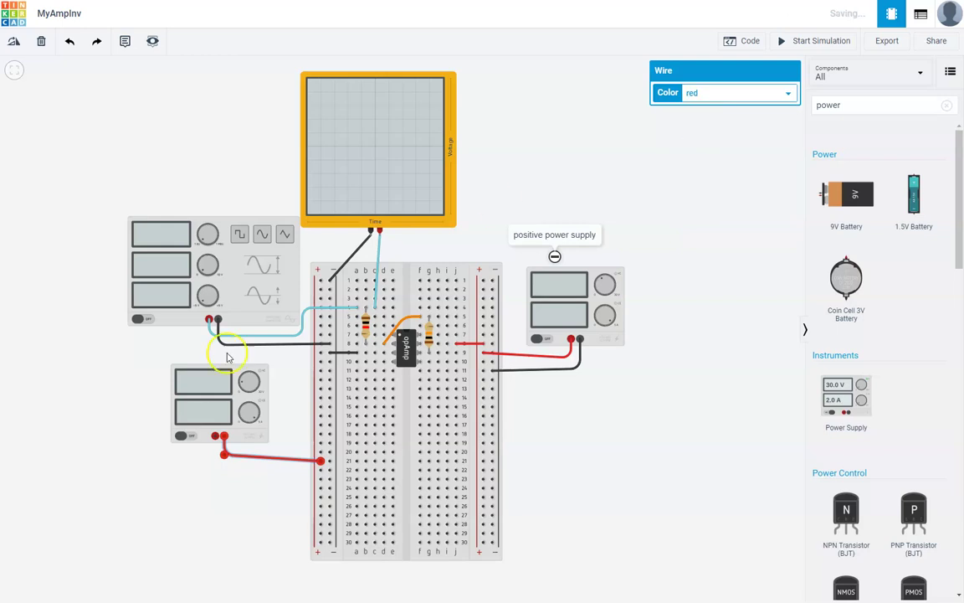
click(216, 437)
Step: Wire the second supply's other terminal to the left rail in black
click(219, 470)
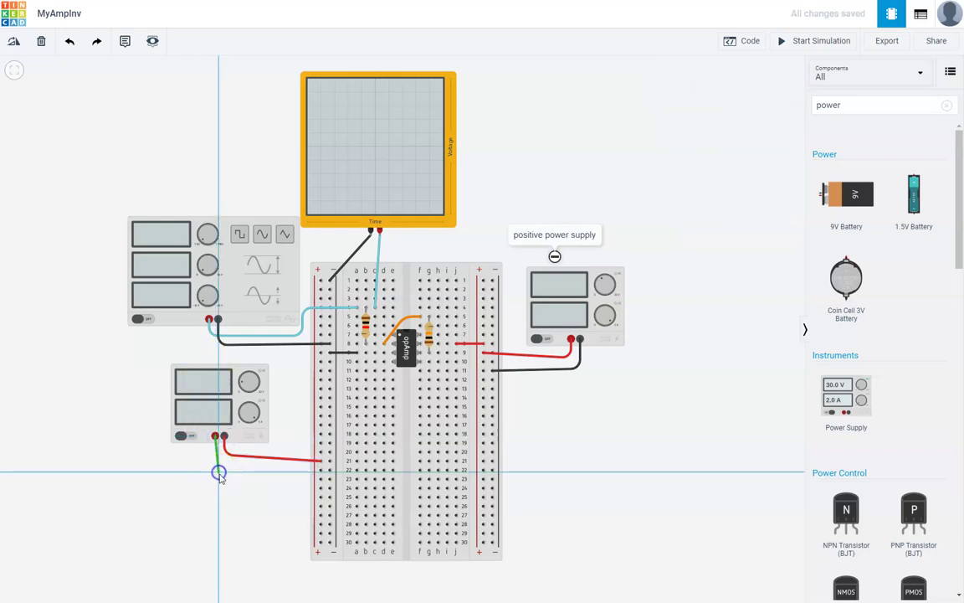
click(320, 469)
click(321, 469)
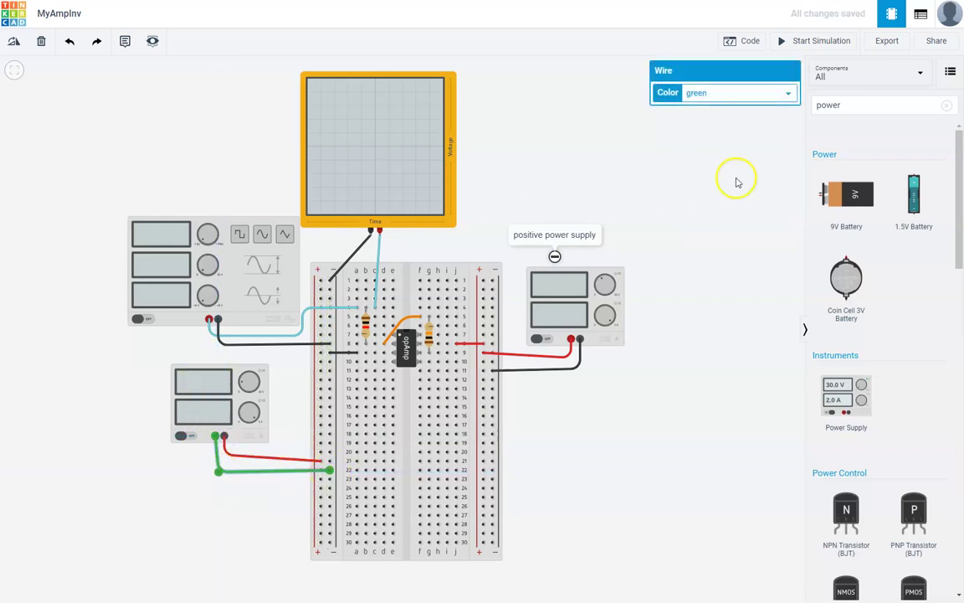
click(744, 101)
click(717, 107)
Step: Set the second power supply's voltage to 12 V
click(194, 398)
double_click(709, 115)
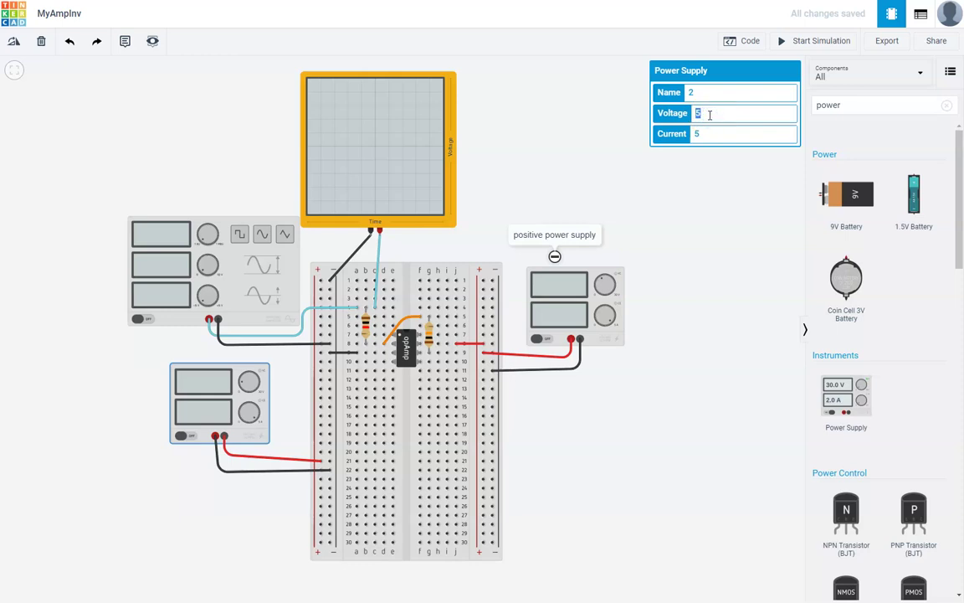
click(125, 456)
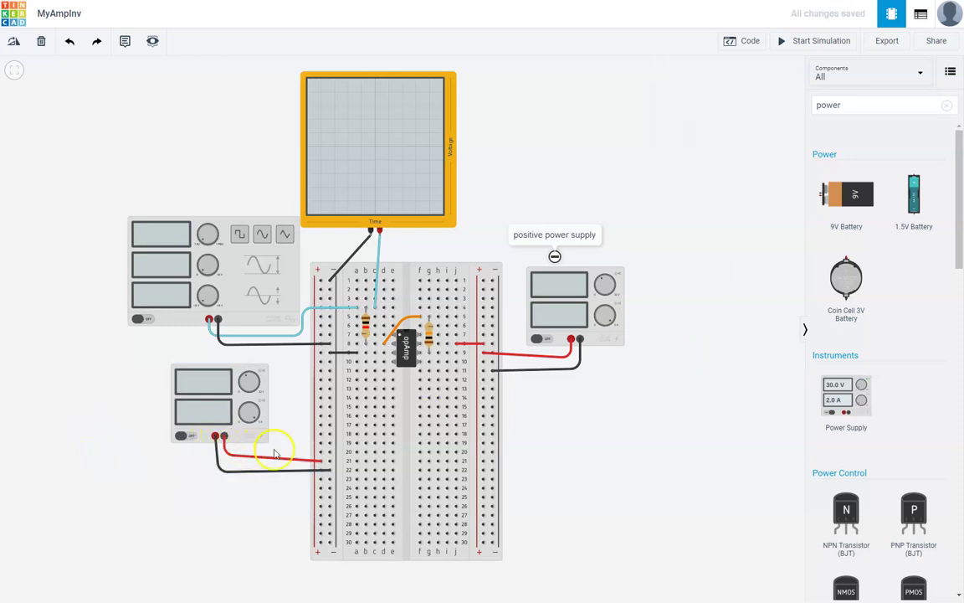
Step: Run a red wire from op-amp row 10 to the left power rail
click(370, 365)
drag(358, 363, 322, 366)
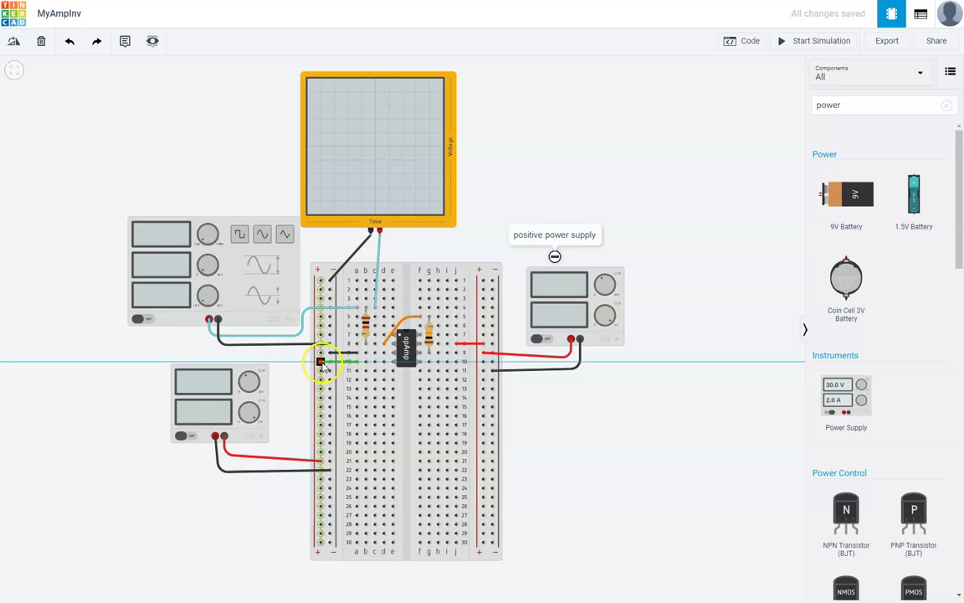
click(358, 362)
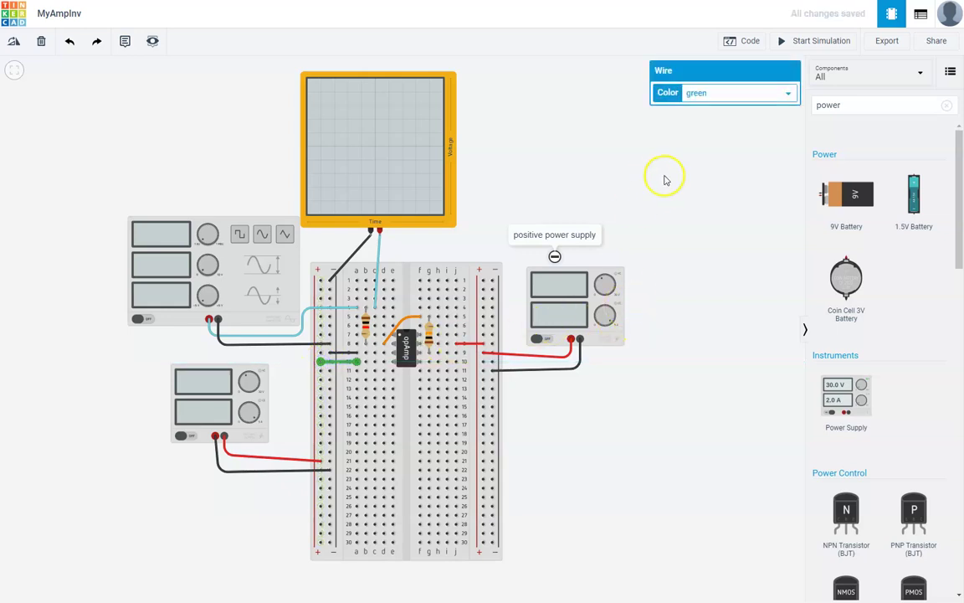
click(725, 94)
click(705, 115)
click(678, 421)
click(352, 542)
Step: Link the left and right rails along the breadboard's bottom with a black wire
click(329, 545)
drag(330, 578, 494, 575)
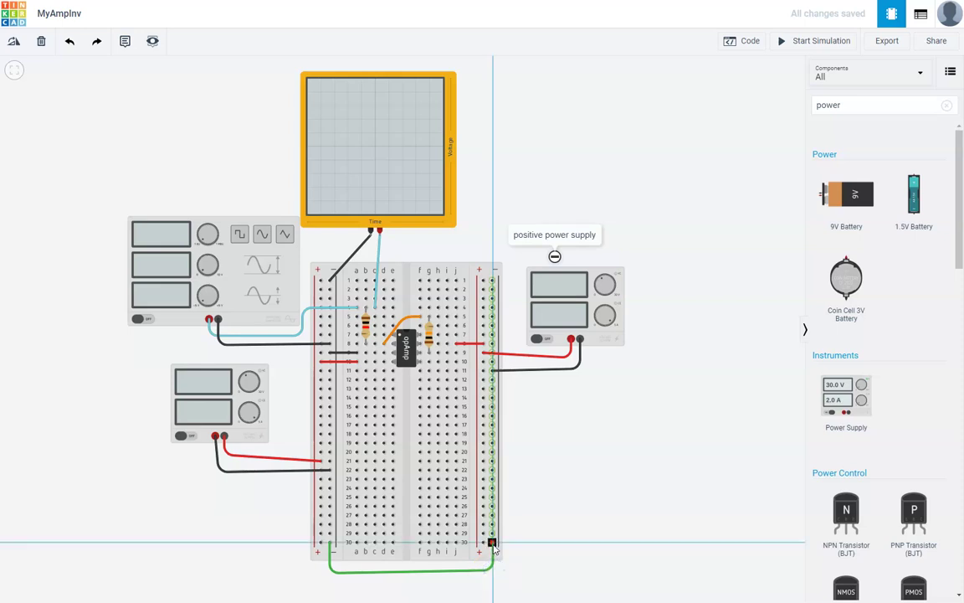
click(493, 542)
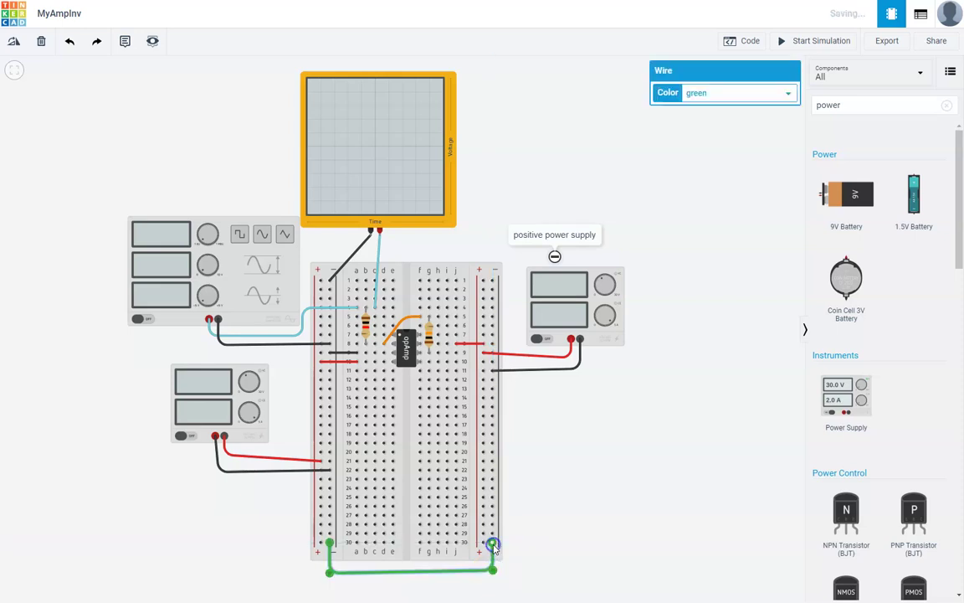
click(729, 93)
click(699, 107)
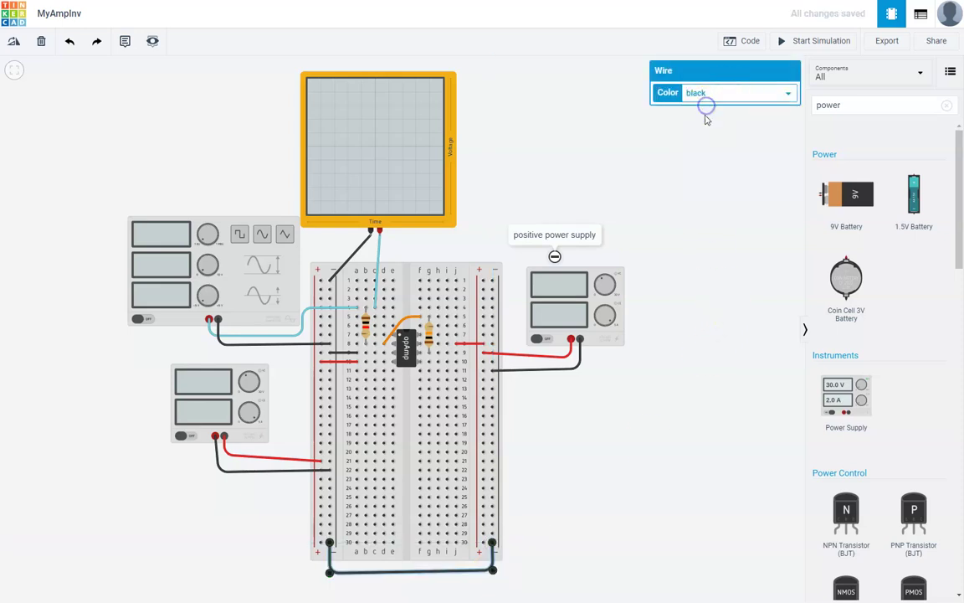
click(689, 372)
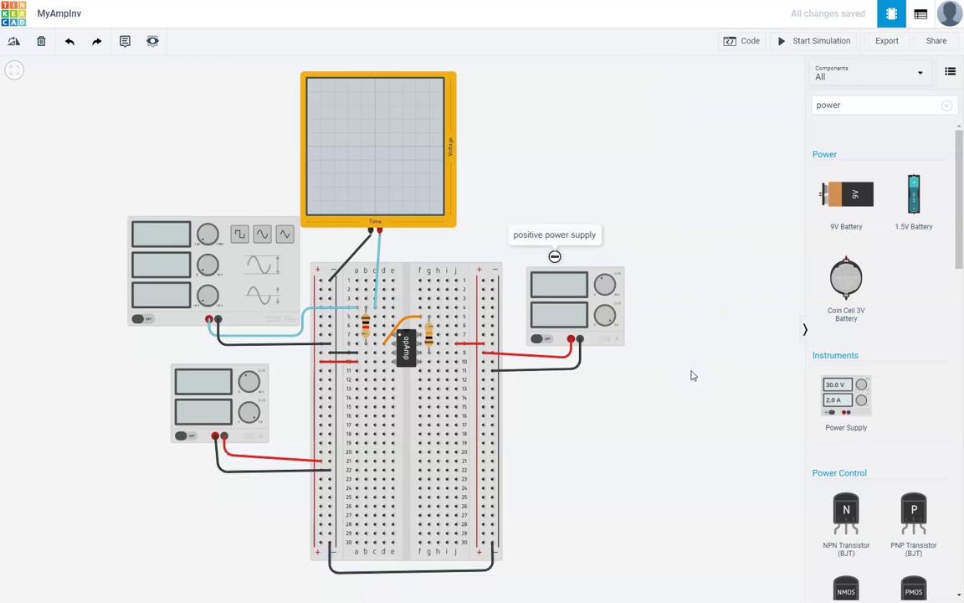
Step: Add a 'negative power supply' note beside the lower power supply
click(198, 389)
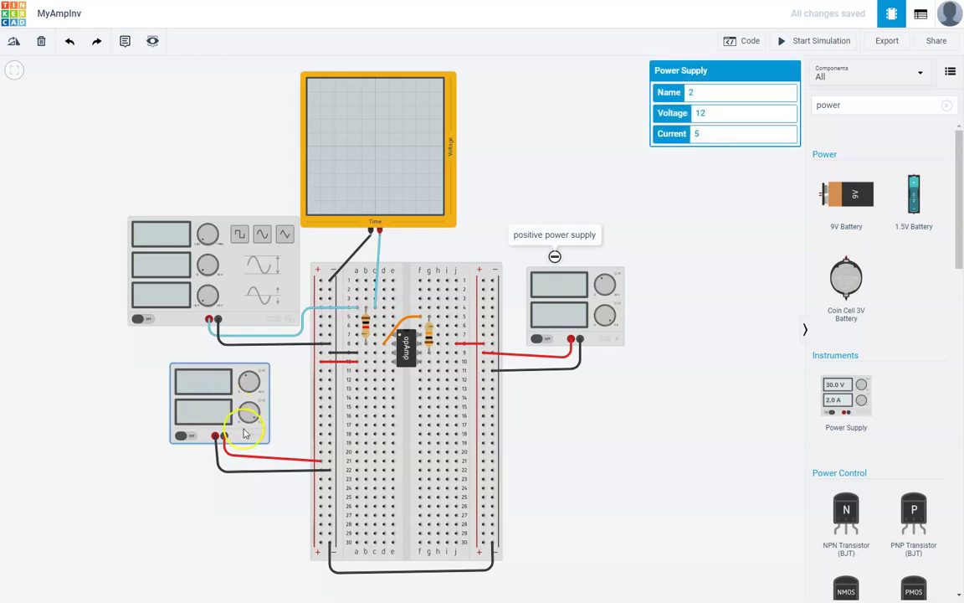
click(125, 41)
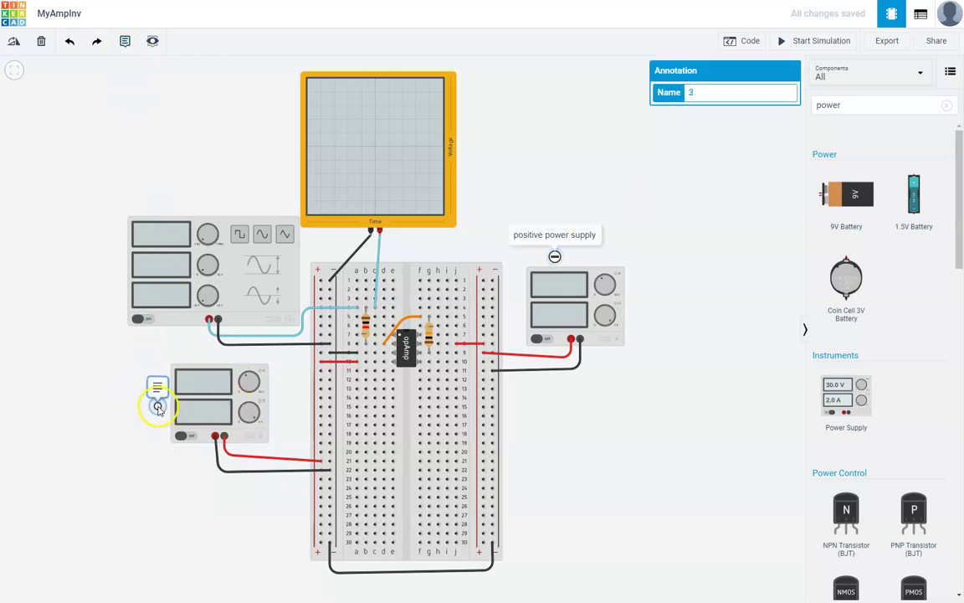
click(157, 408)
click(151, 383)
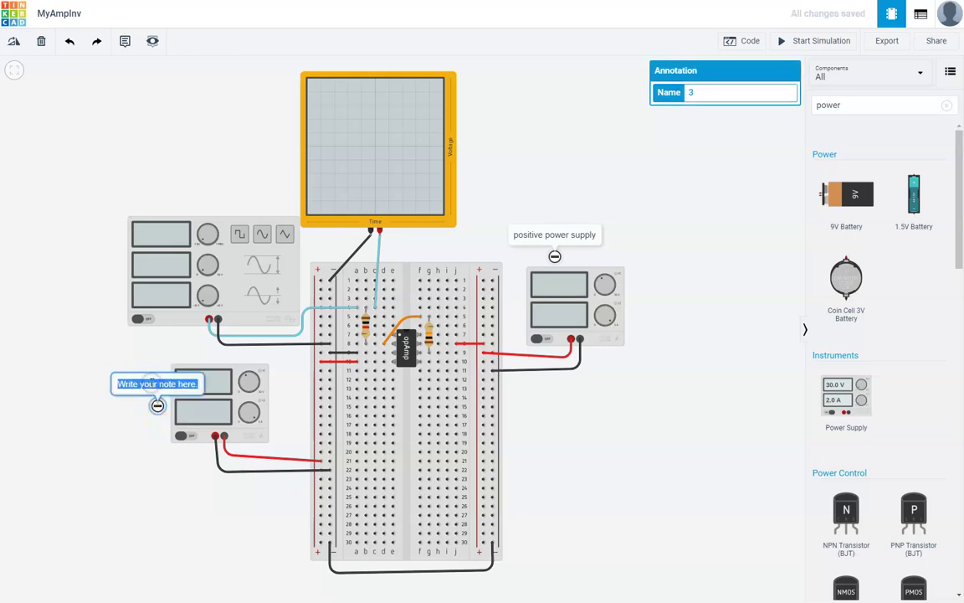
text(negative )
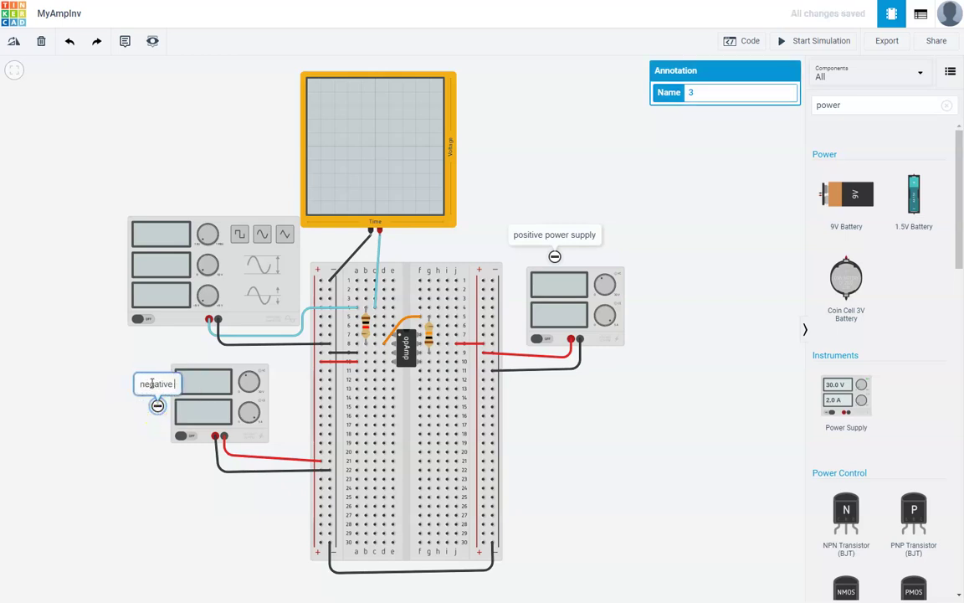
text(power supply)
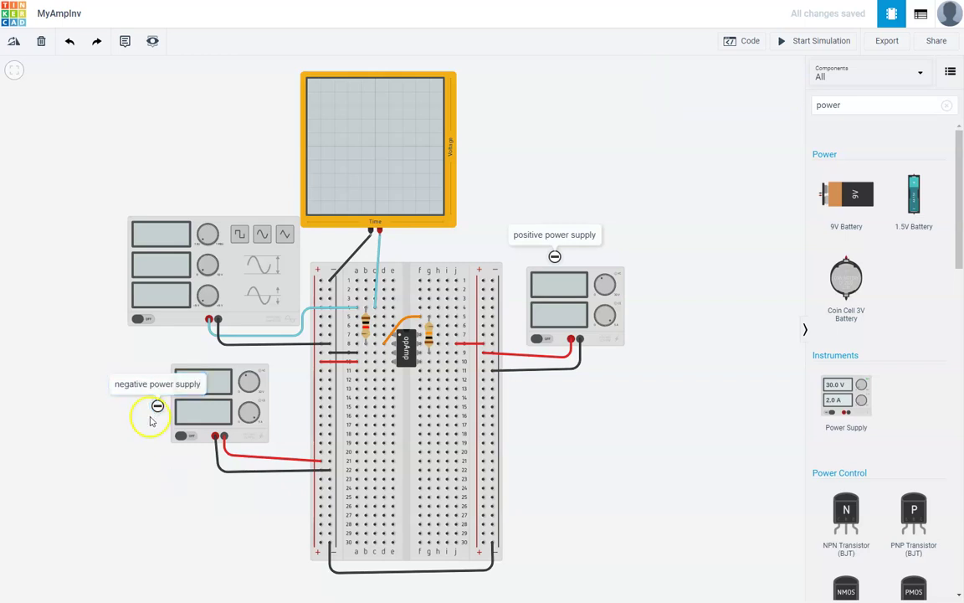
click(157, 406)
drag(158, 406, 115, 432)
Step: Add a 'Vin' note above the function generator
click(125, 41)
click(154, 181)
drag(154, 187, 145, 205)
click(144, 183)
text(Vin)
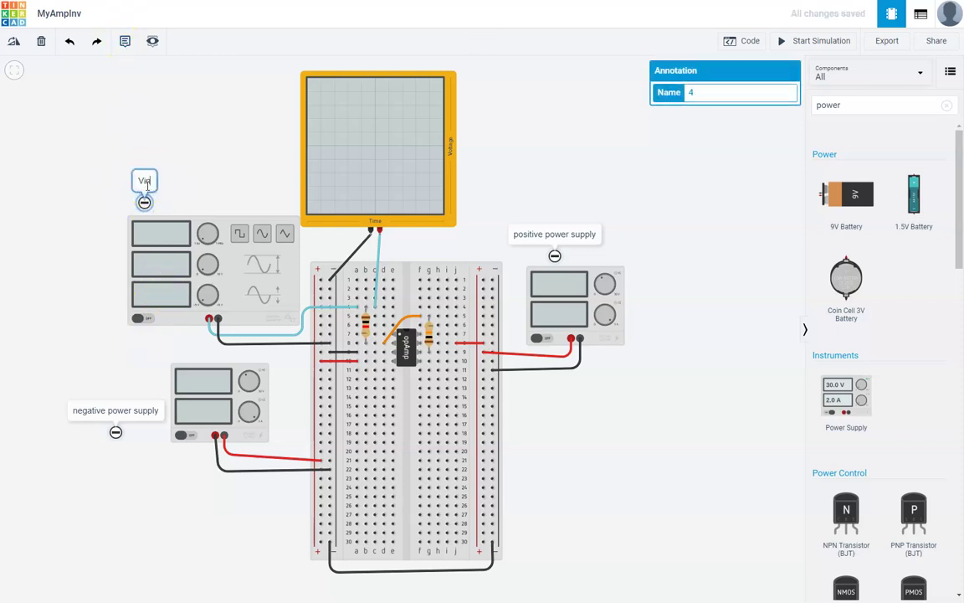
click(64, 268)
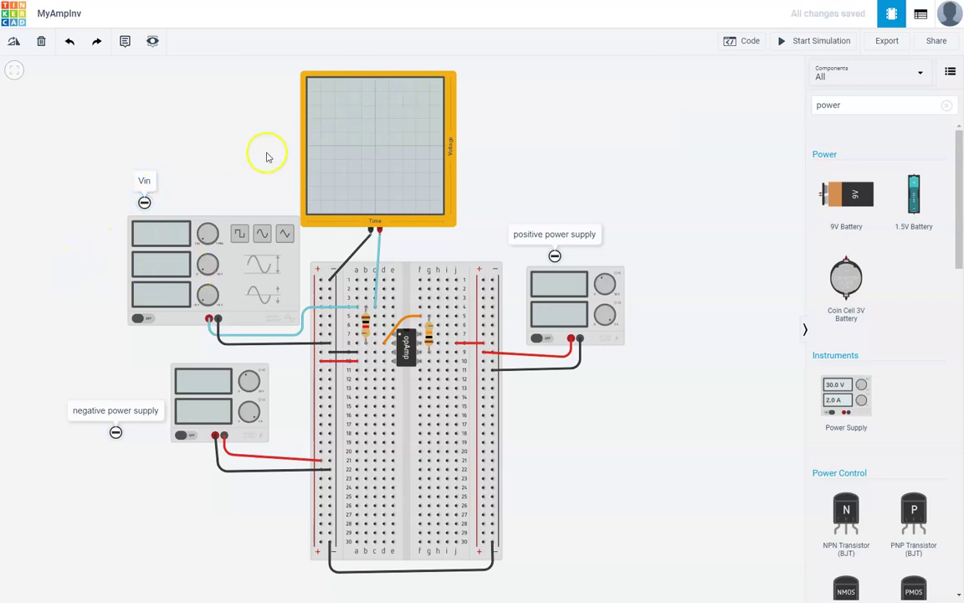
Step: Add an oscilloscope right of the first one and move the positive supply note beside its supply
double_click(874, 103)
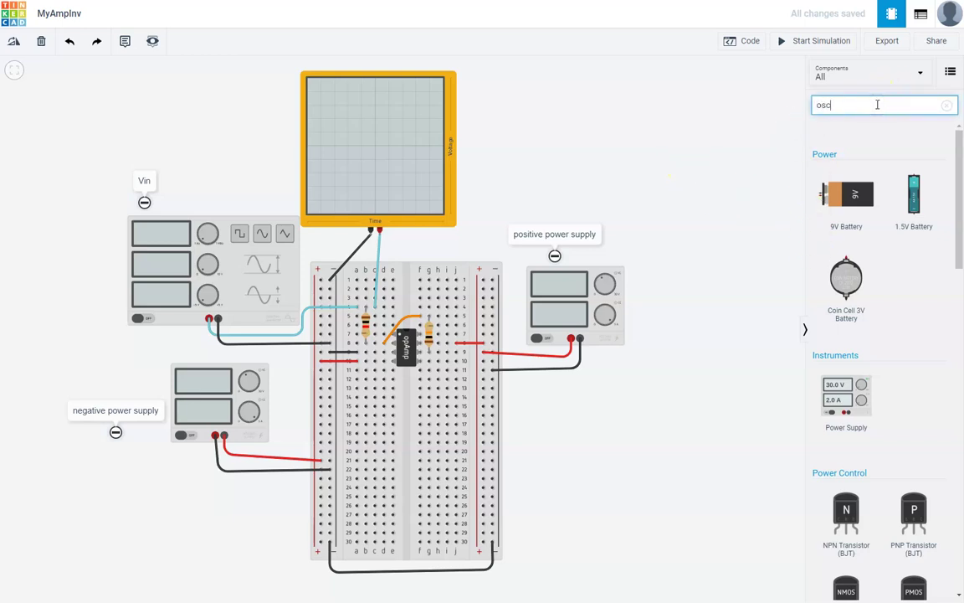
drag(913, 197, 556, 222)
click(575, 235)
click(575, 235)
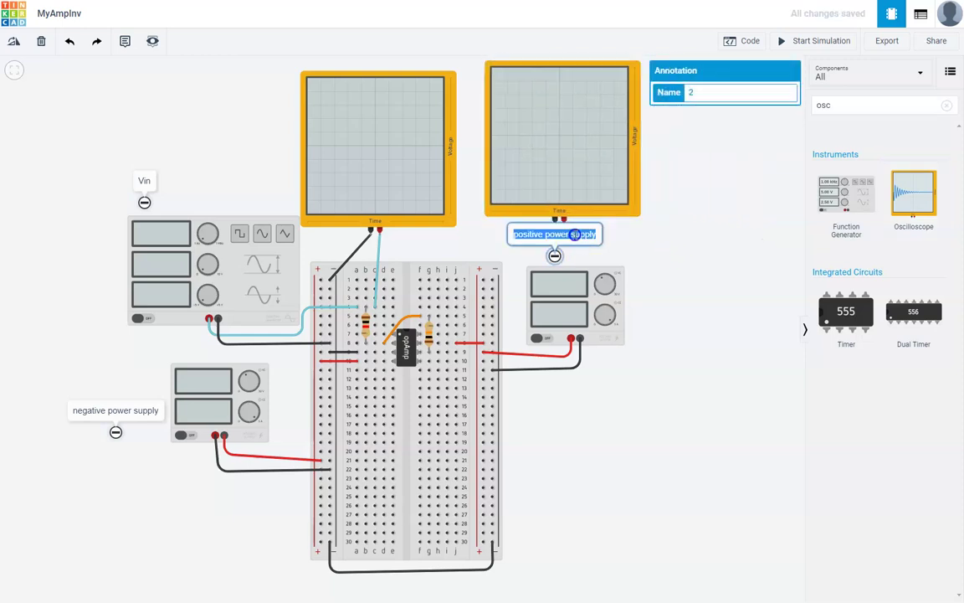
click(695, 263)
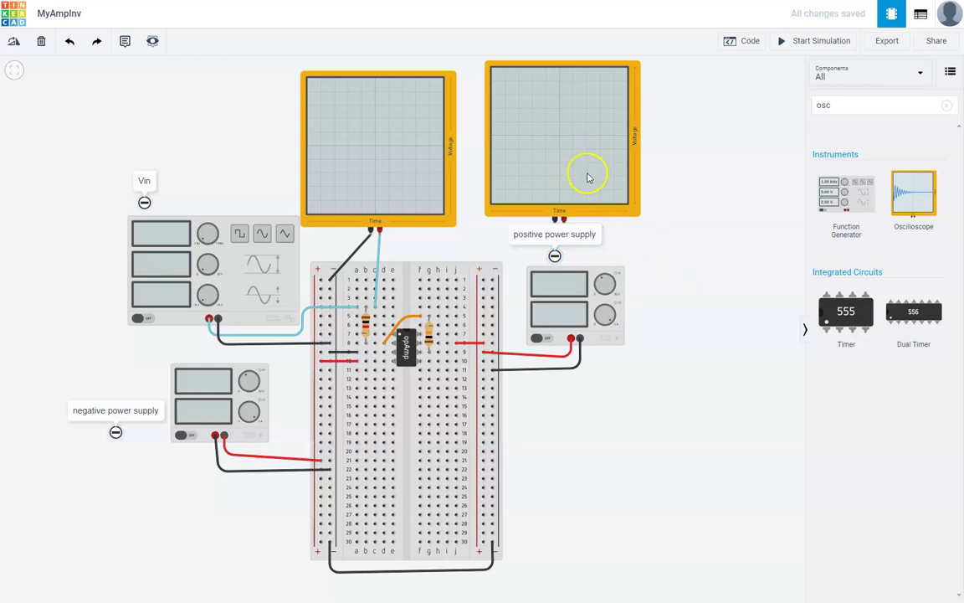
drag(586, 237, 646, 265)
mouse_move(554, 256)
mouse_down()
mouse_move(632, 273)
mouse_move(635, 299)
mouse_up()
click(648, 338)
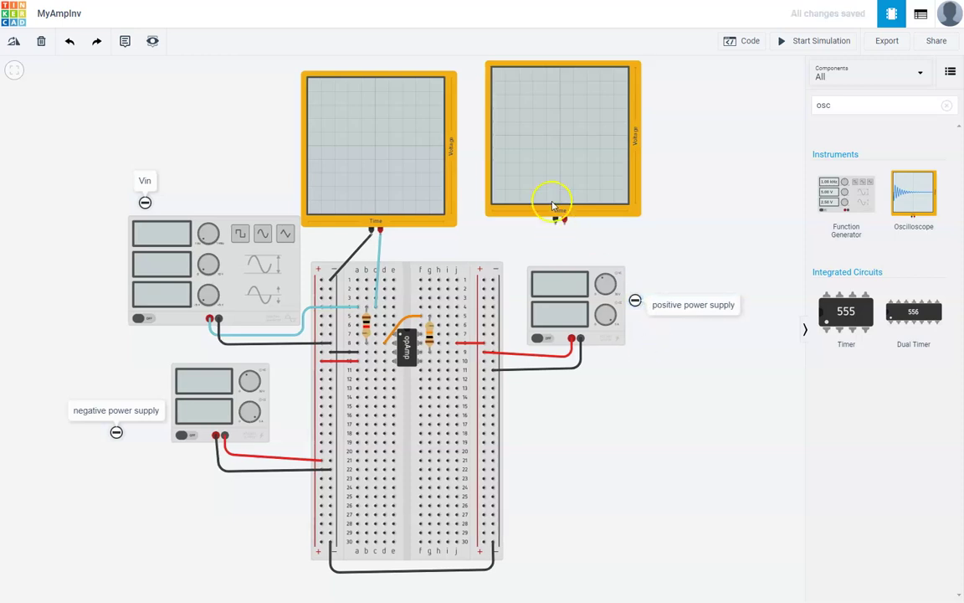
drag(519, 198, 511, 207)
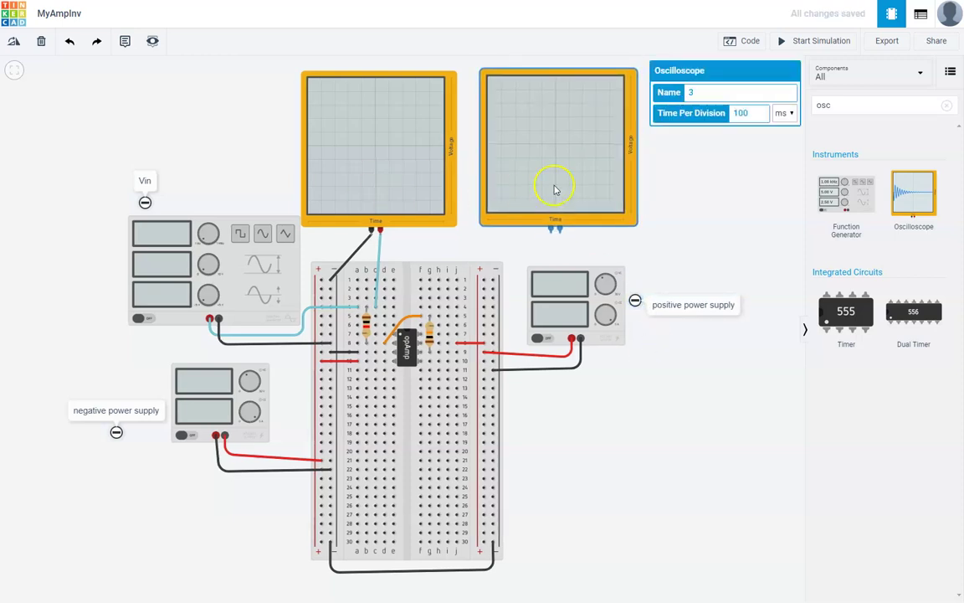
Step: Wire the new oscilloscope's negative terminal to the right rail in black
click(550, 234)
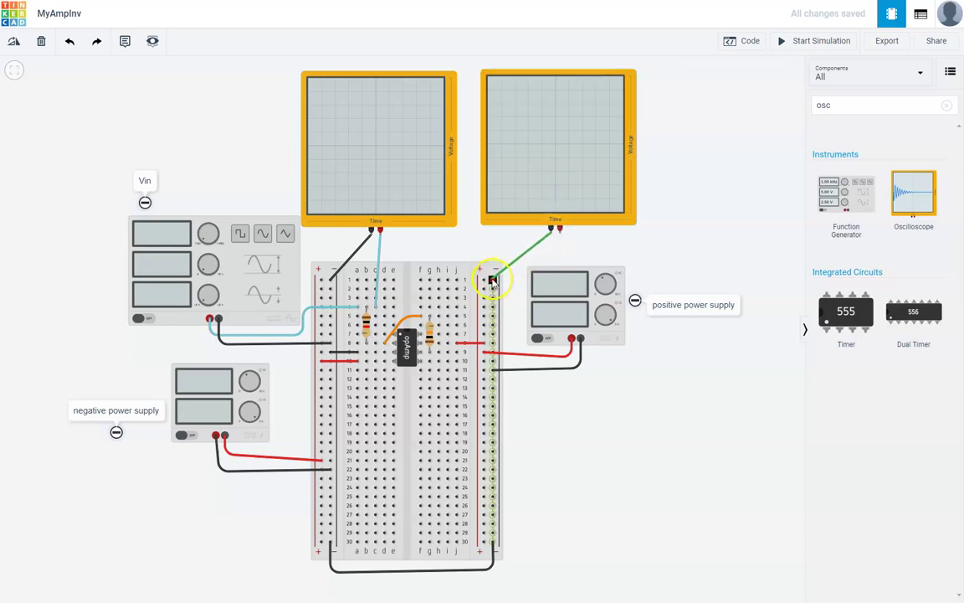
click(492, 280)
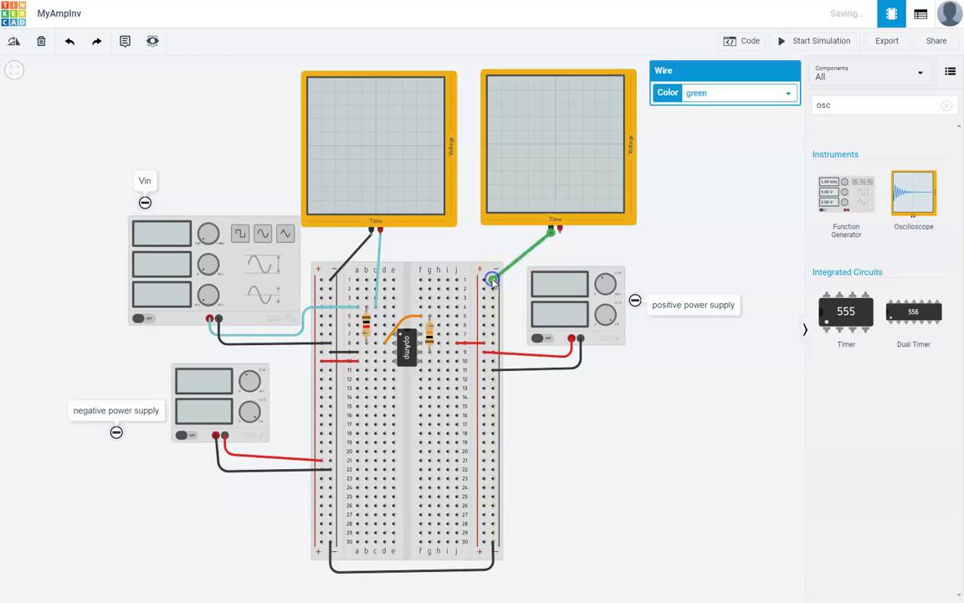
click(729, 95)
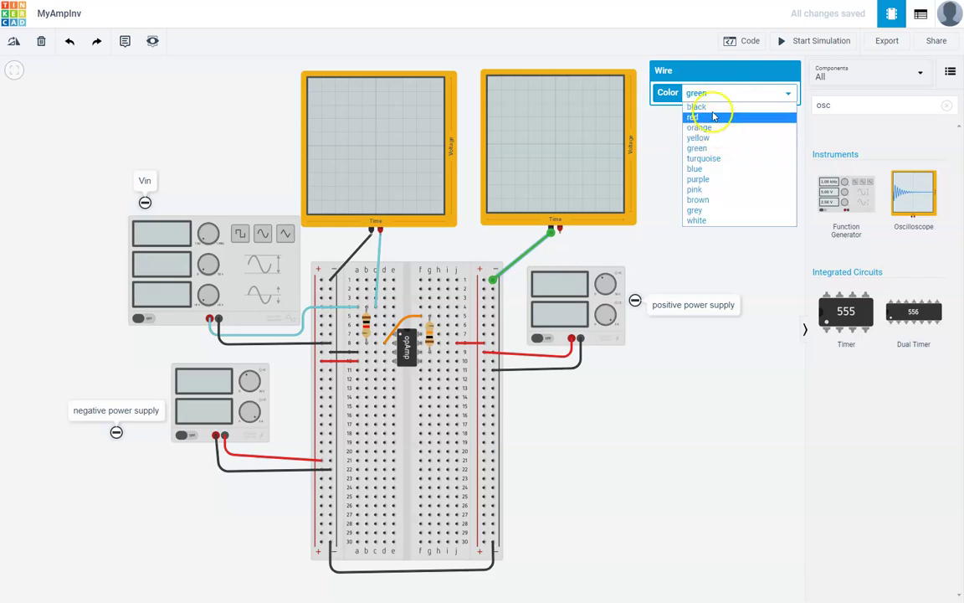
click(696, 106)
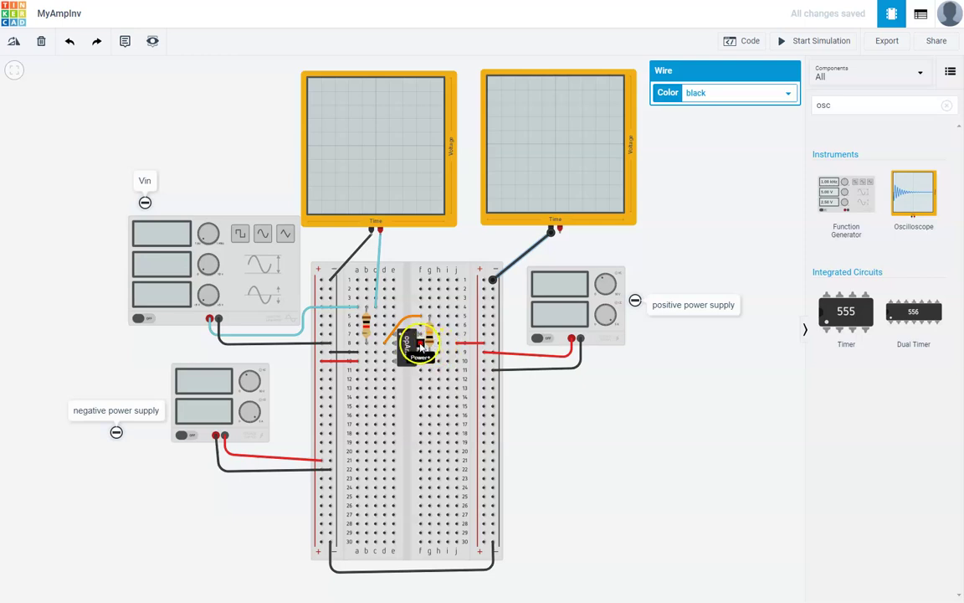
Step: Run a purple wire from op-amp output row 9 to the second oscilloscope's positive terminal
click(449, 354)
drag(449, 353, 561, 233)
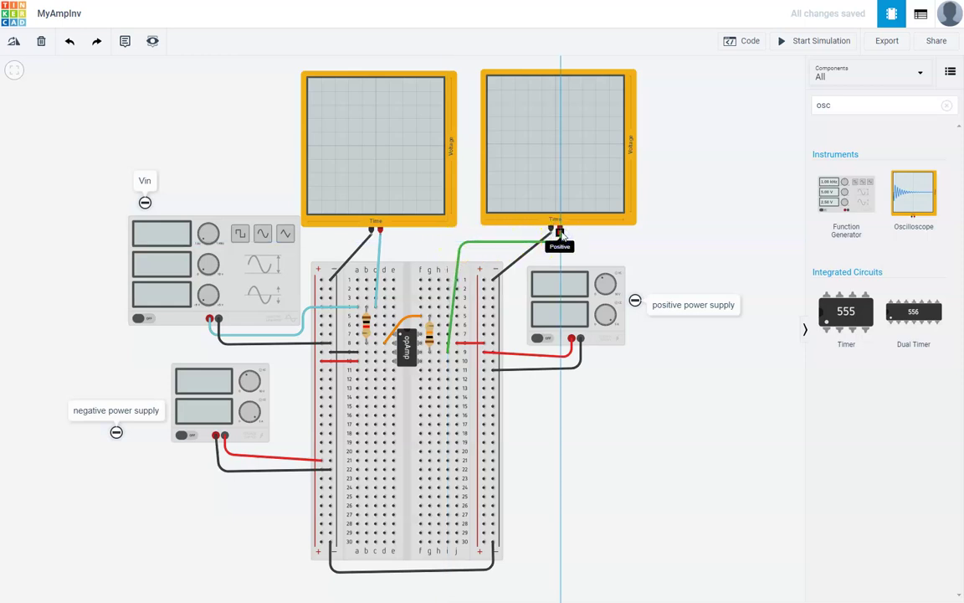
click(561, 233)
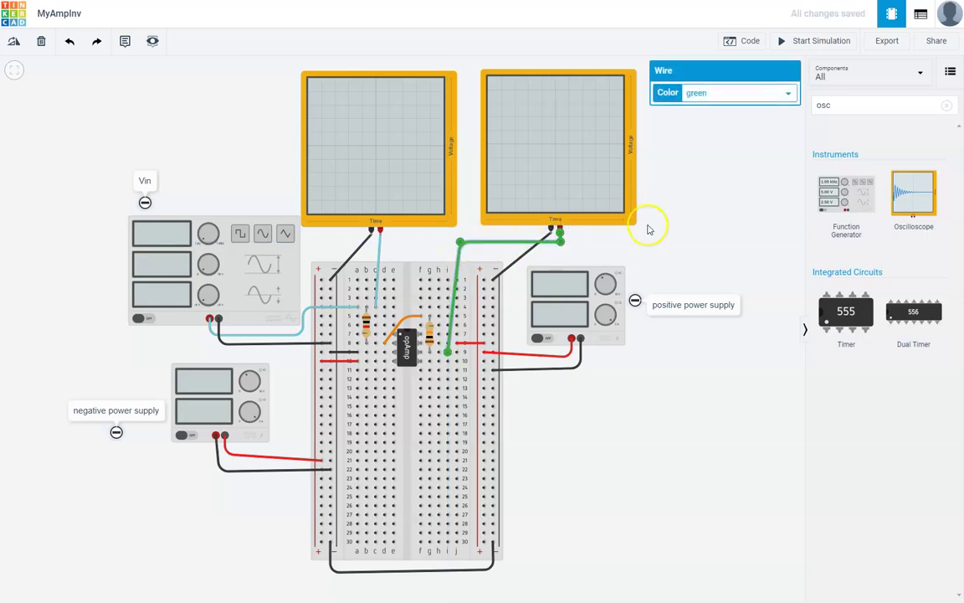
click(740, 97)
click(711, 179)
click(724, 234)
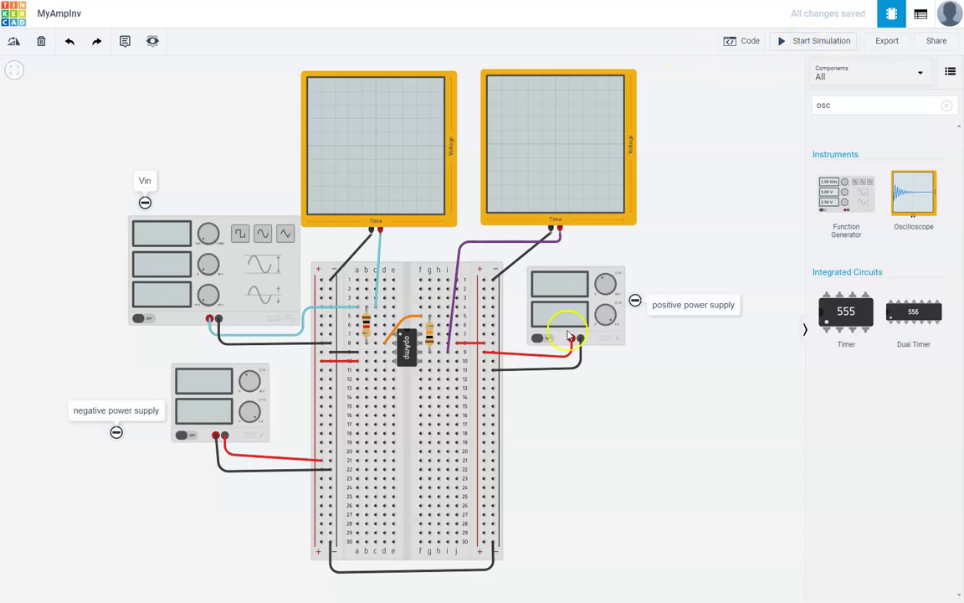
Step: Start the simulation and raise the function generator's amplitude from 500 mV to 2.19 V
click(821, 40)
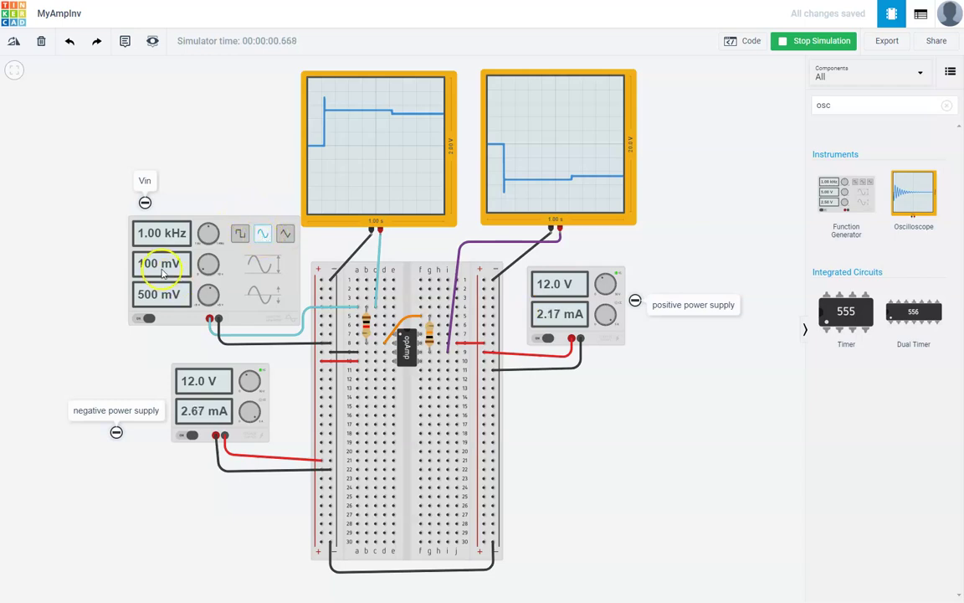
drag(210, 291, 216, 292)
click(382, 223)
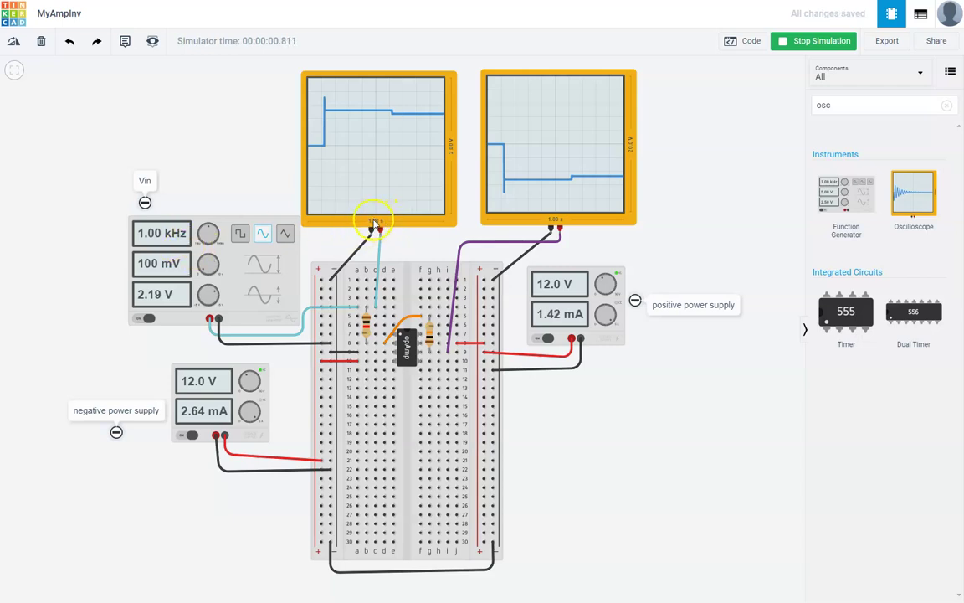
Step: Set the input (left) oscilloscope to 1 ms per division
click(374, 222)
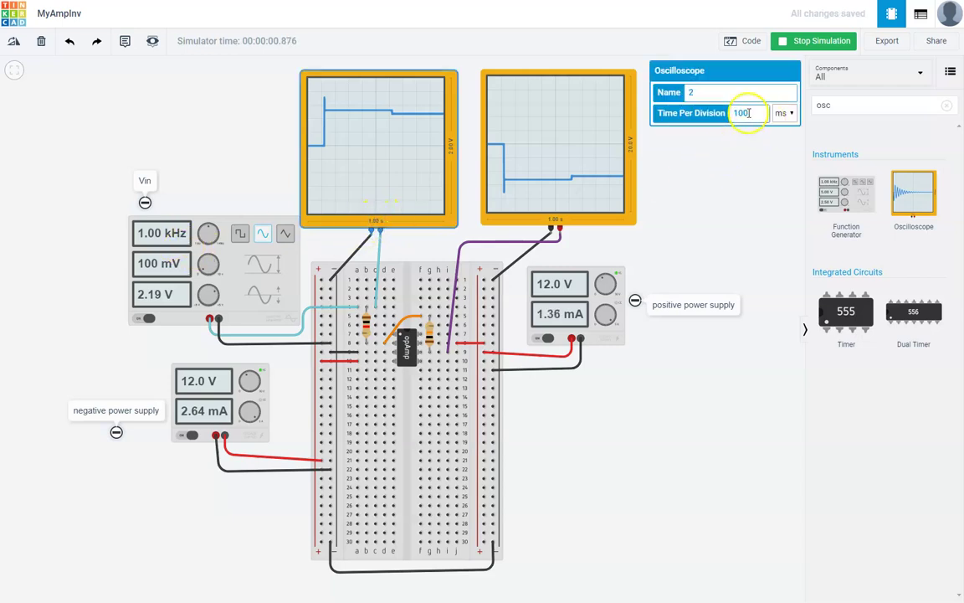
double_click(749, 113)
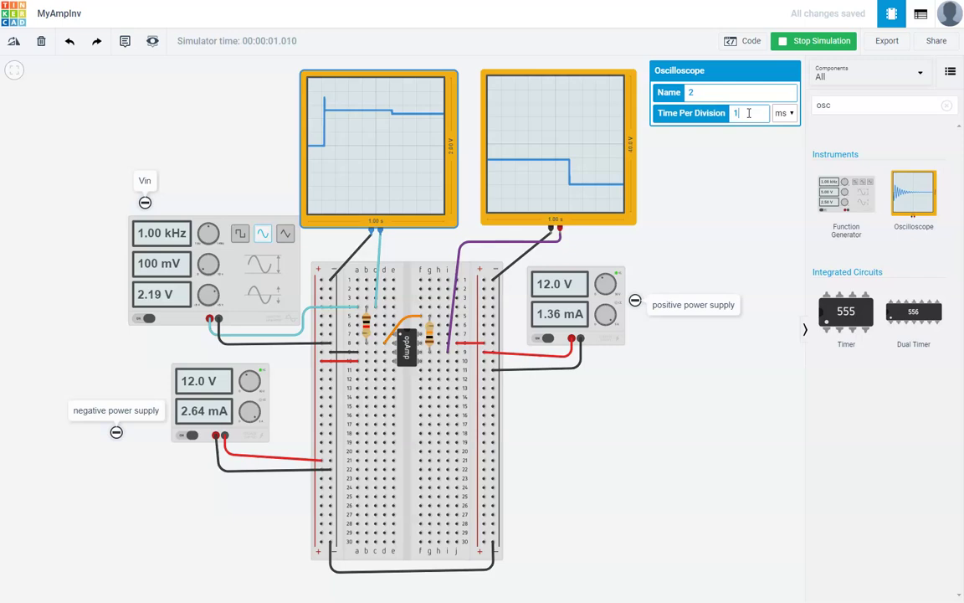
key(Return)
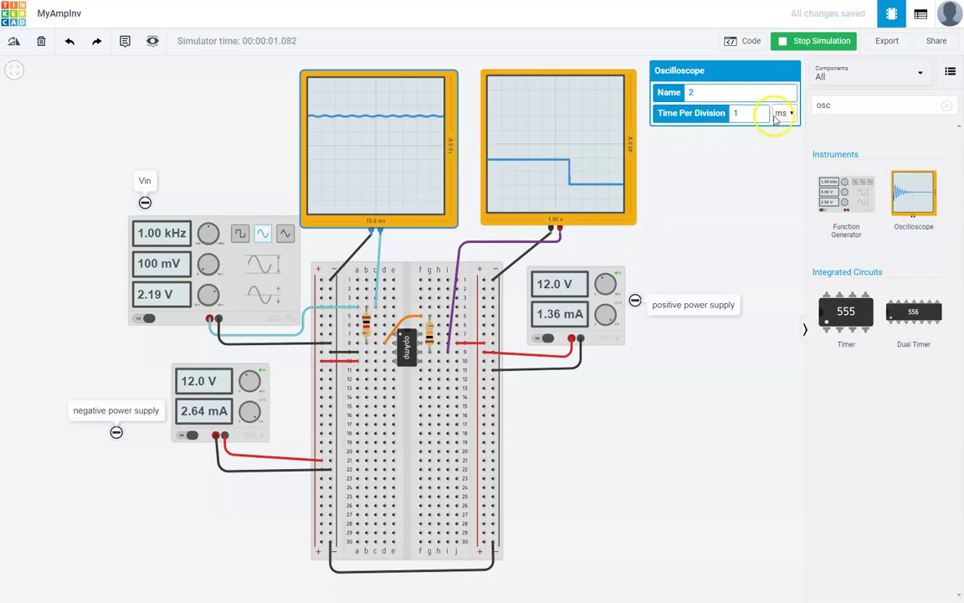
click(743, 113)
Step: Set the output (right) oscilloscope to 1 ms per division, then stop the simulation
click(557, 219)
click(752, 115)
double_click(751, 114)
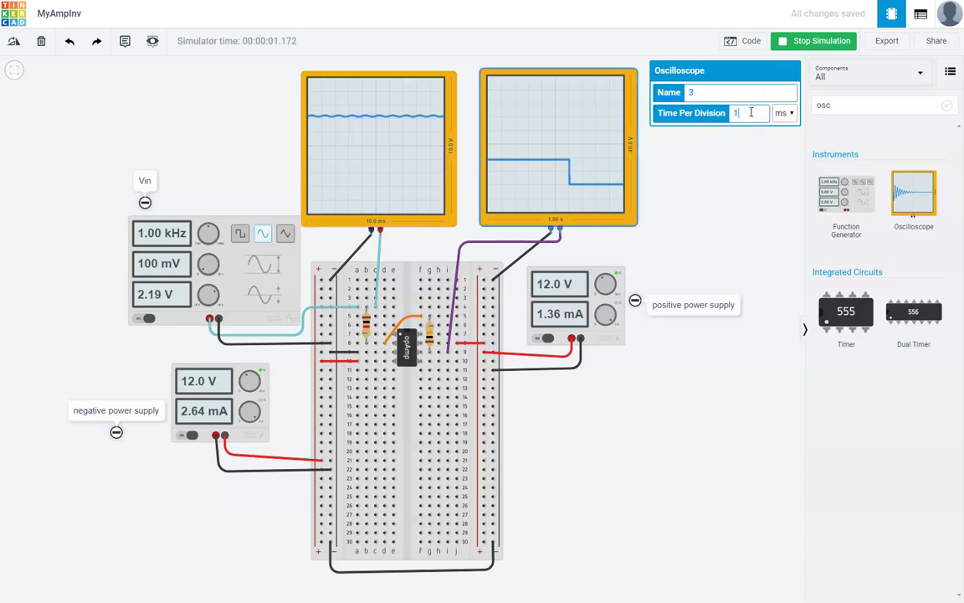
key(Return)
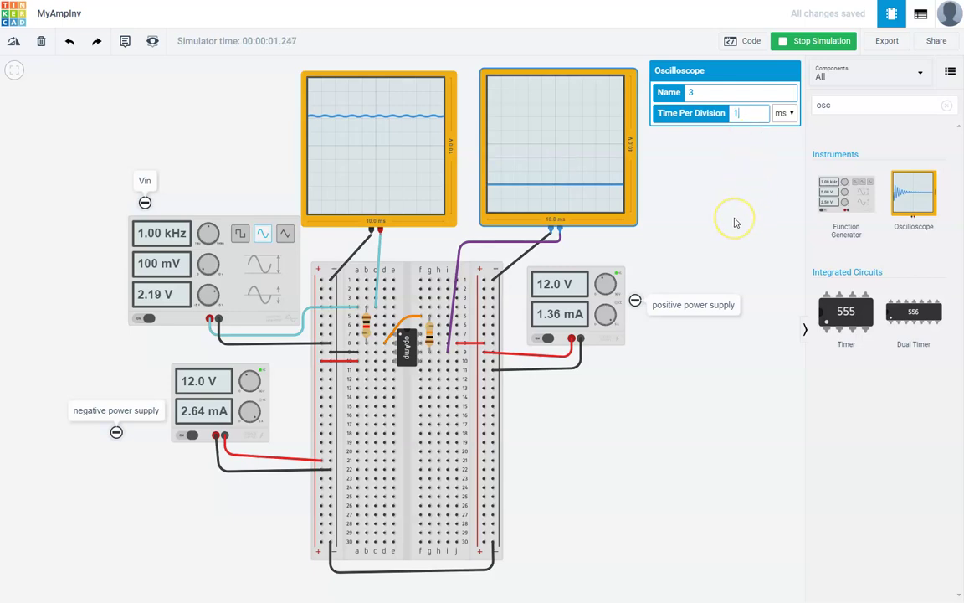
click(660, 198)
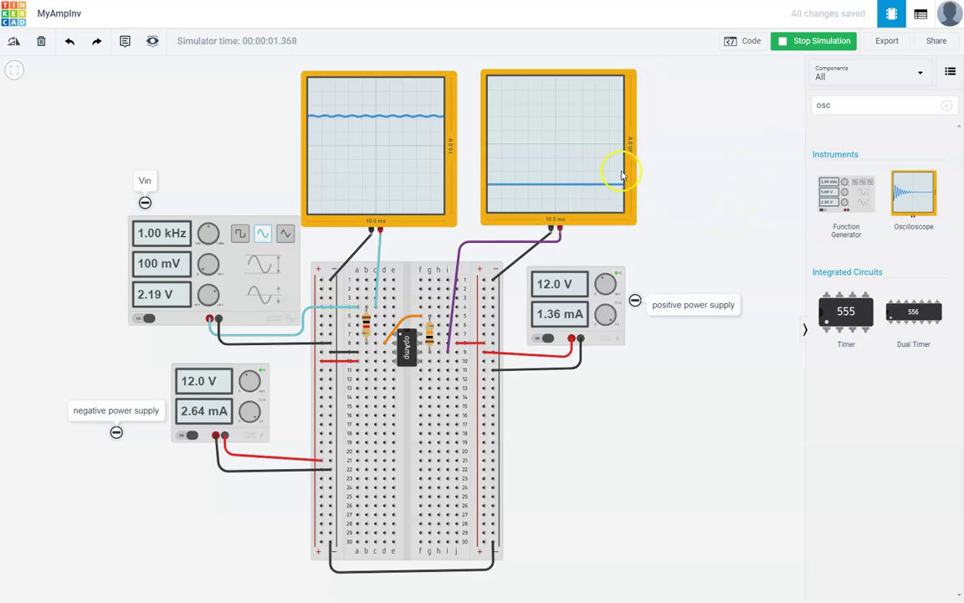
click(634, 177)
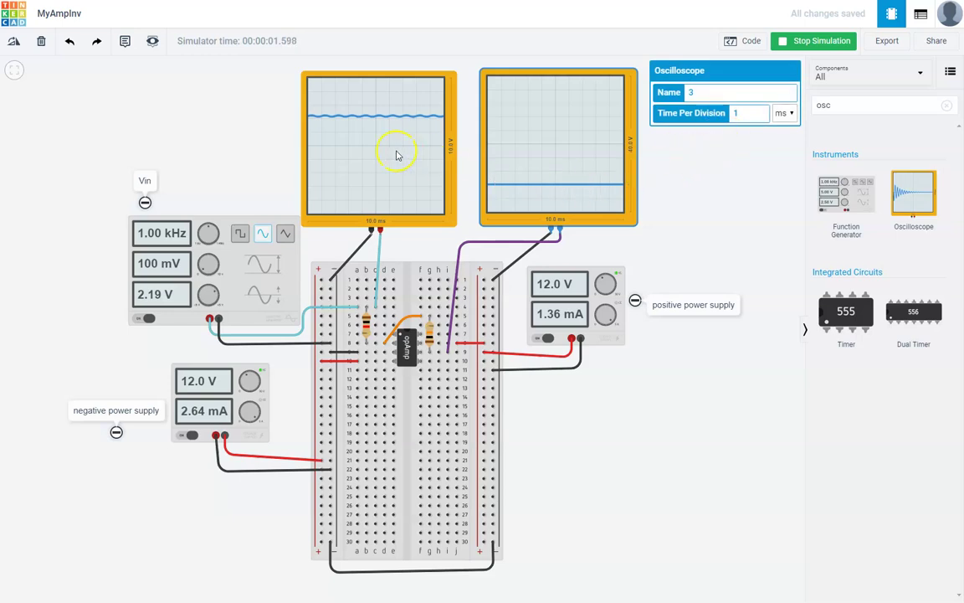
click(834, 43)
Step: Restart the simulation and adjust the function generator's amplitude and DC offset knobs
click(834, 44)
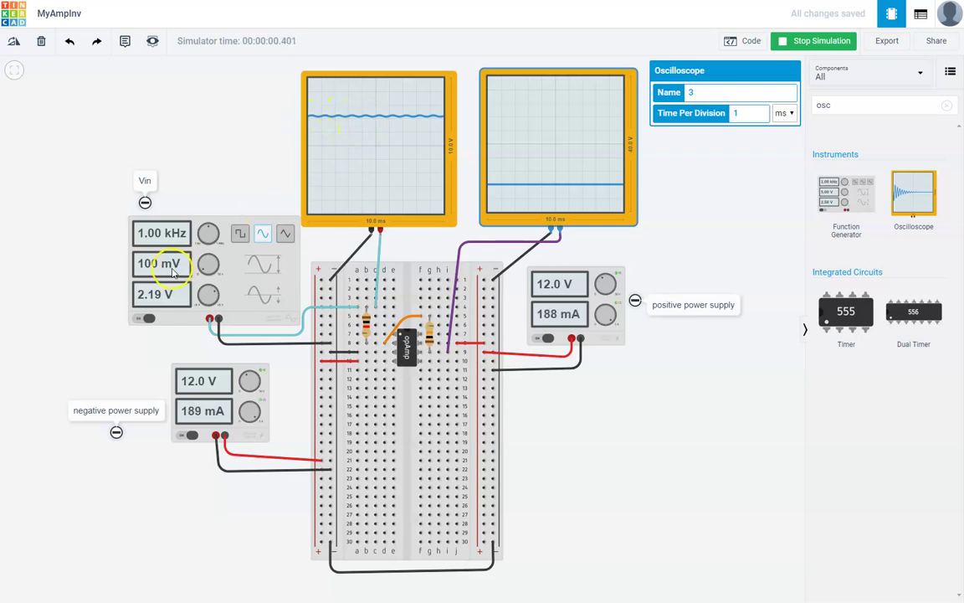
drag(206, 266, 184, 236)
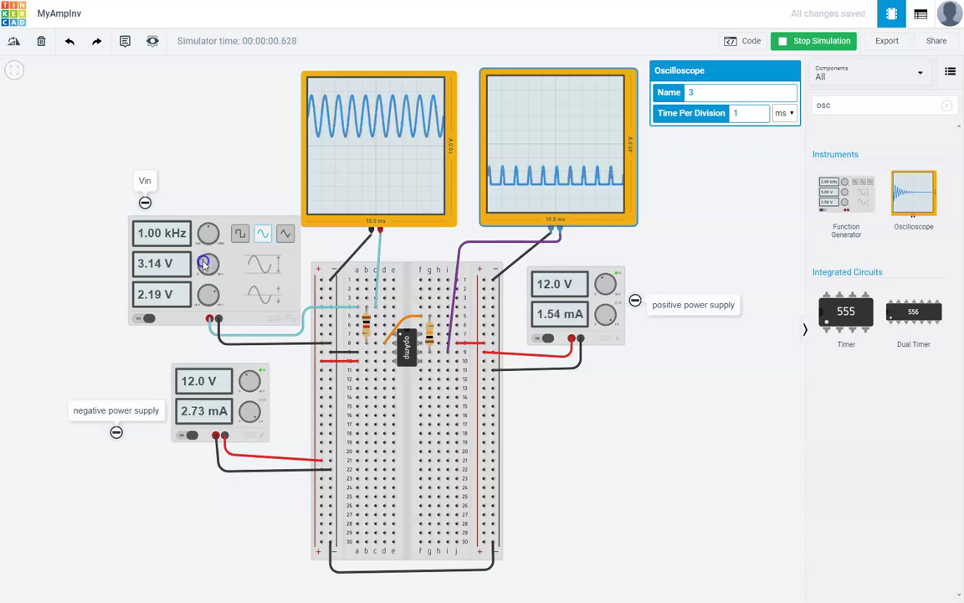
drag(204, 264, 205, 267)
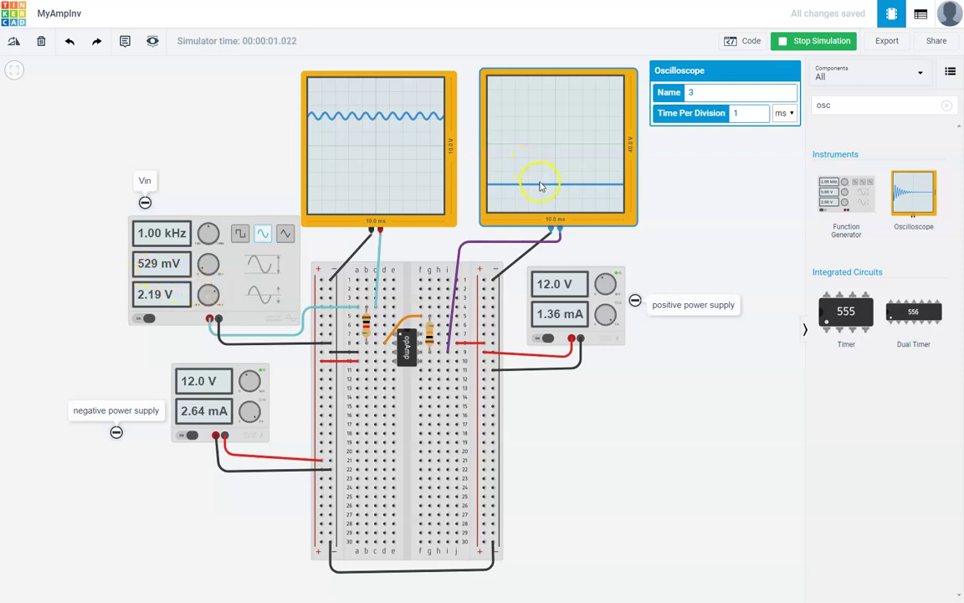
drag(215, 294, 207, 294)
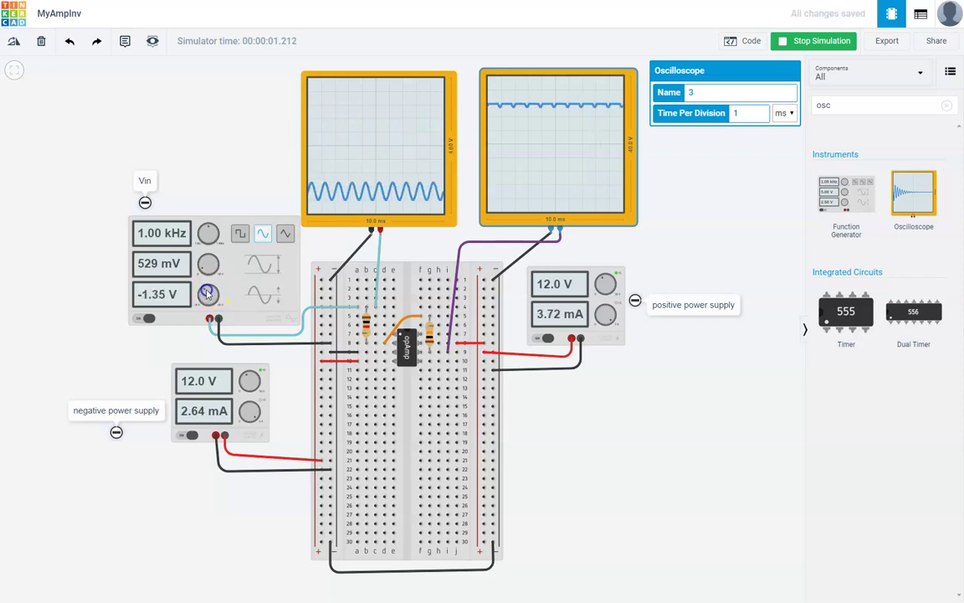
drag(206, 293, 208, 295)
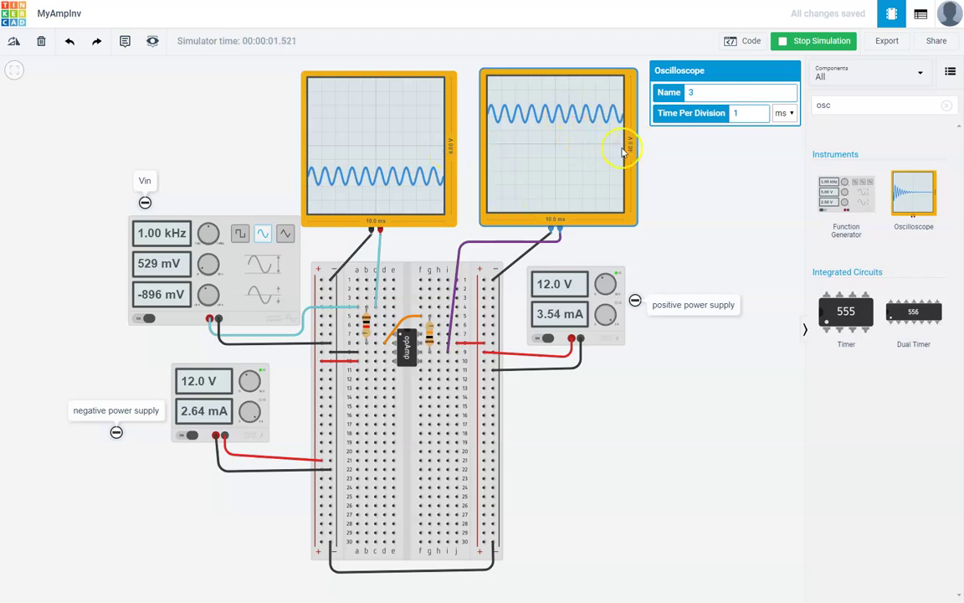
Step: Set the function generator's DC Offset to 0 V in its inspector, after trying 0.25
click(151, 268)
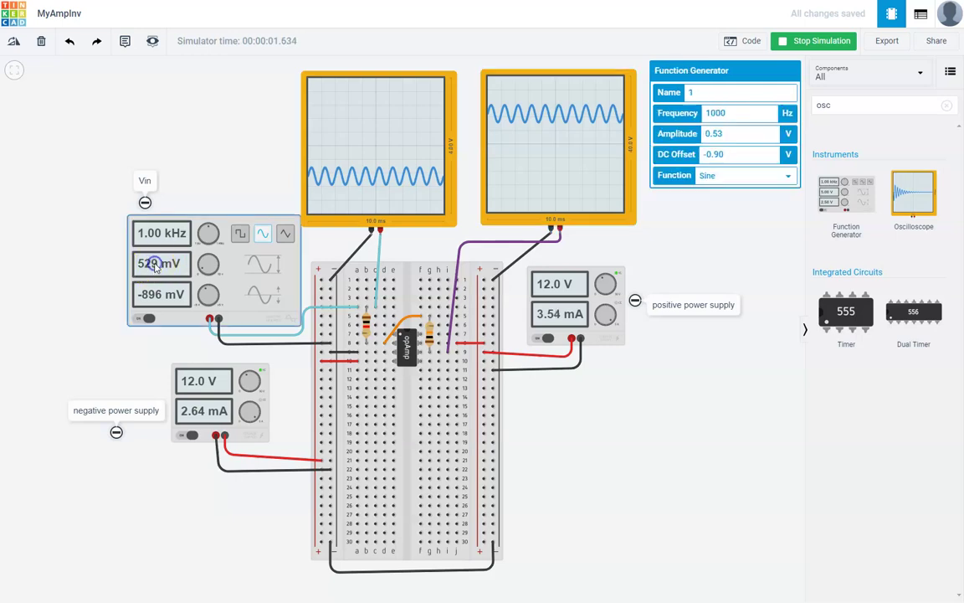
click(718, 154)
key(BackSpace)
text(0.2)
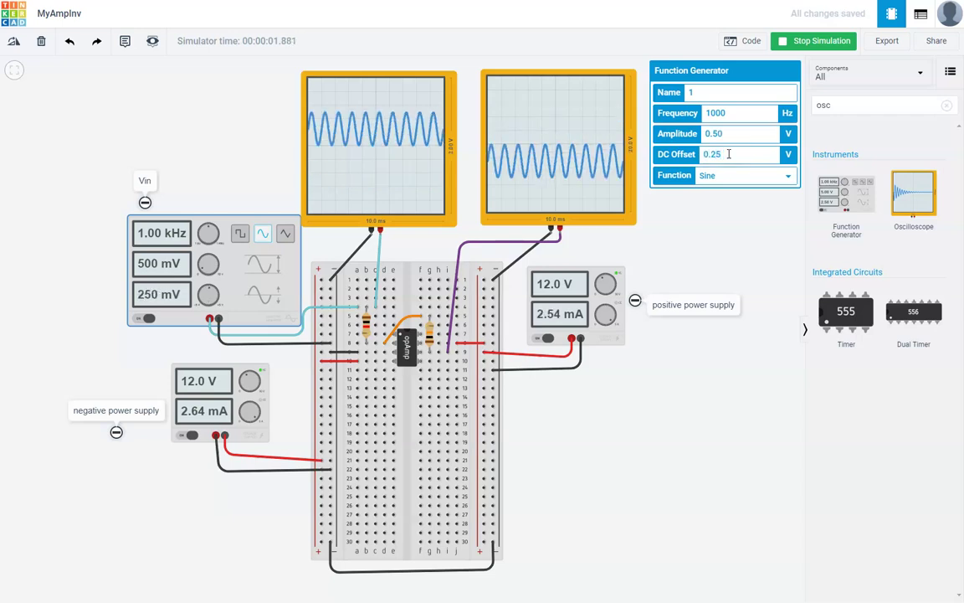
text(5)
click(379, 151)
double_click(731, 154)
text(0)
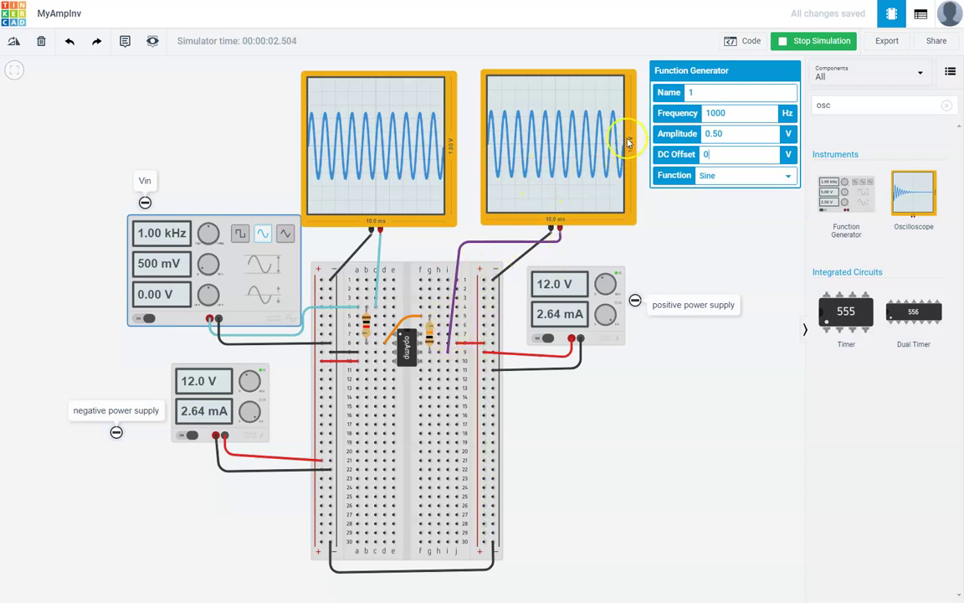
scroll(449, 170, up, 1)
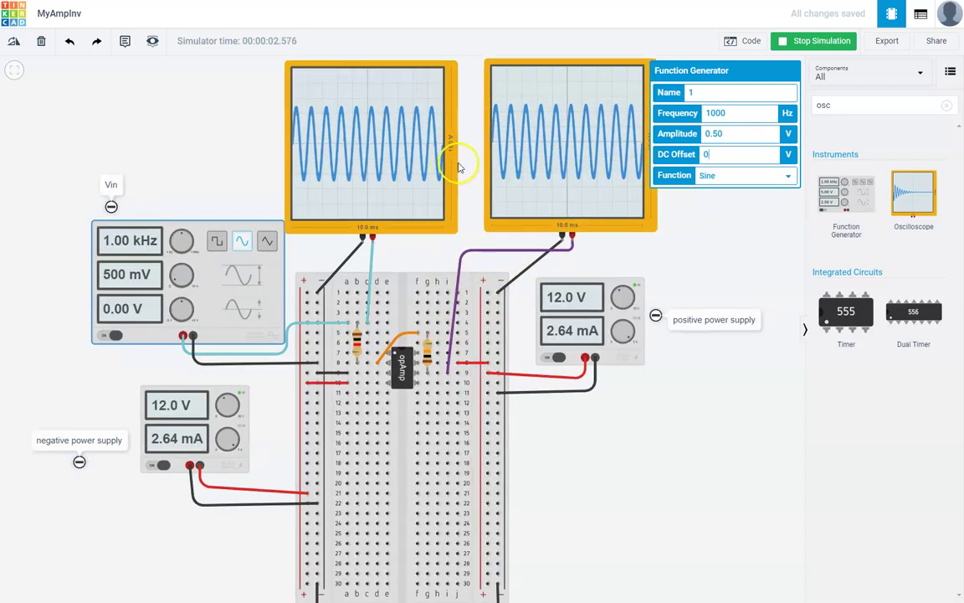
scroll(452, 169, up, 2)
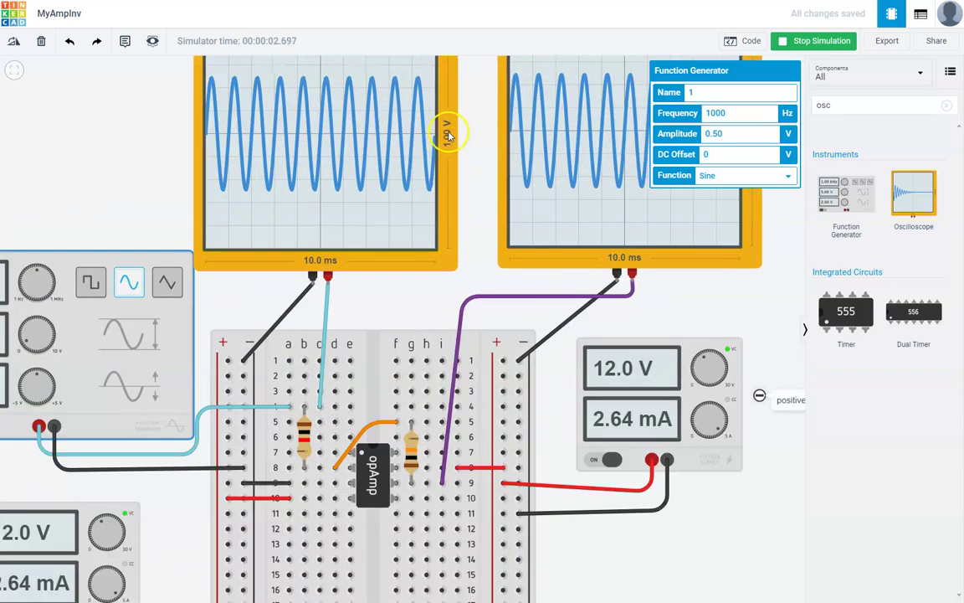
click(754, 216)
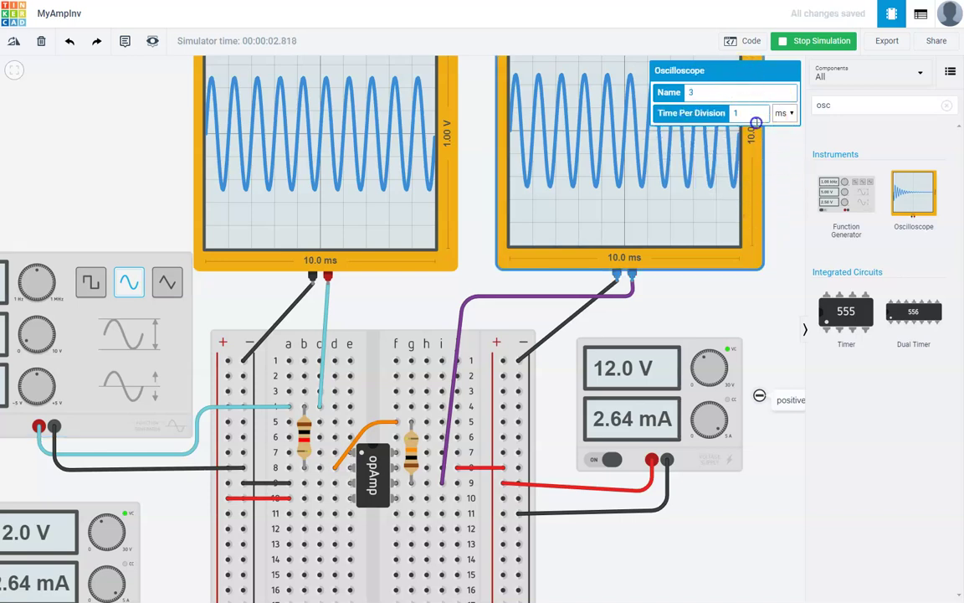
click(482, 241)
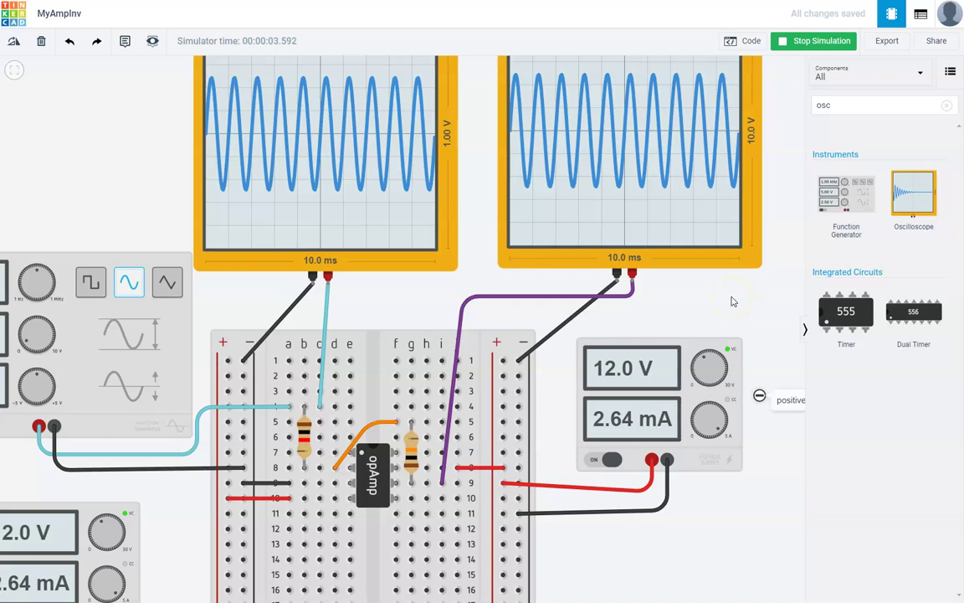
scroll(732, 301, down, 2)
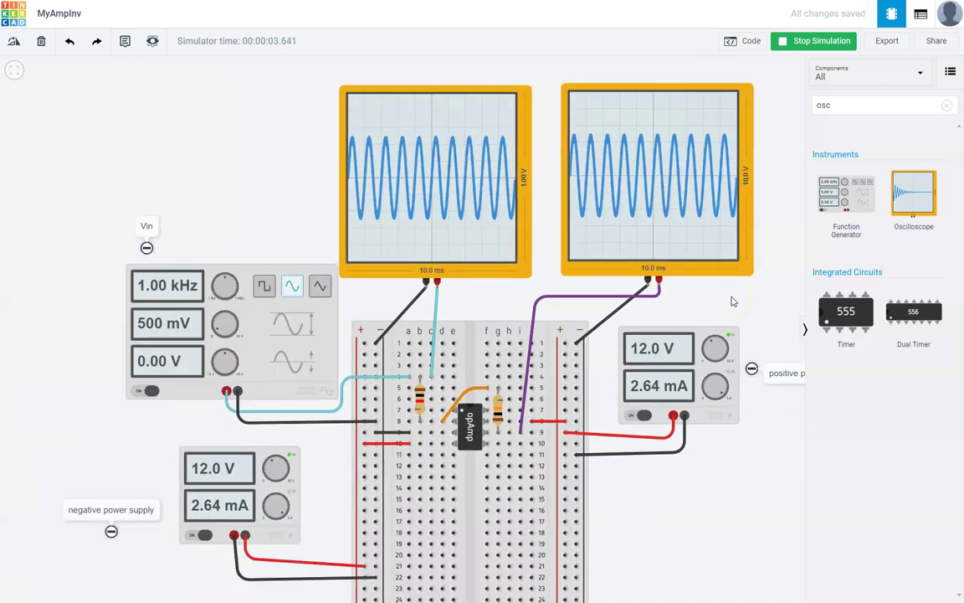
scroll(732, 301, down, 1)
drag(731, 501, 732, 457)
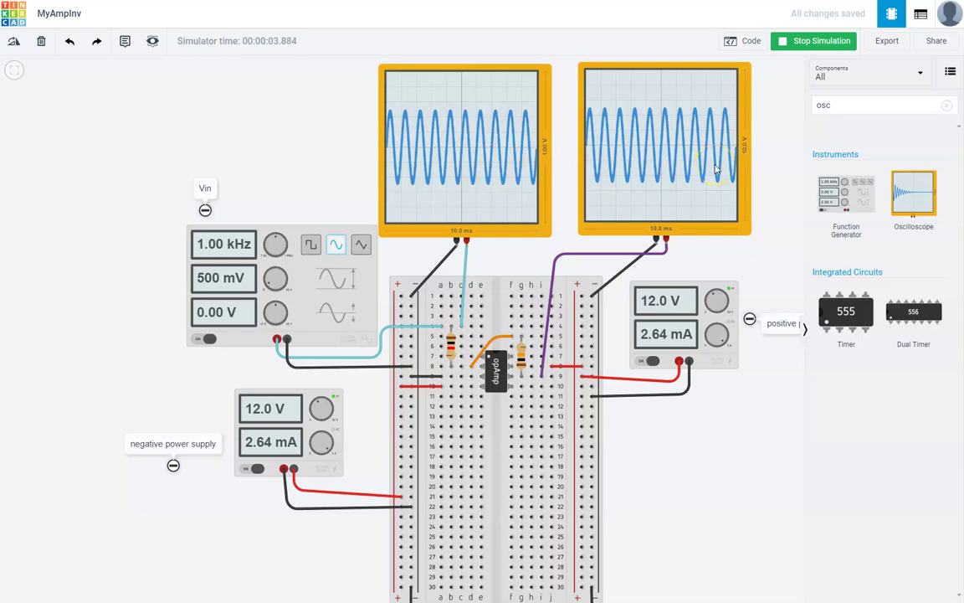
Step: Stop the running simulation and bring up the Share this design dialog
click(836, 42)
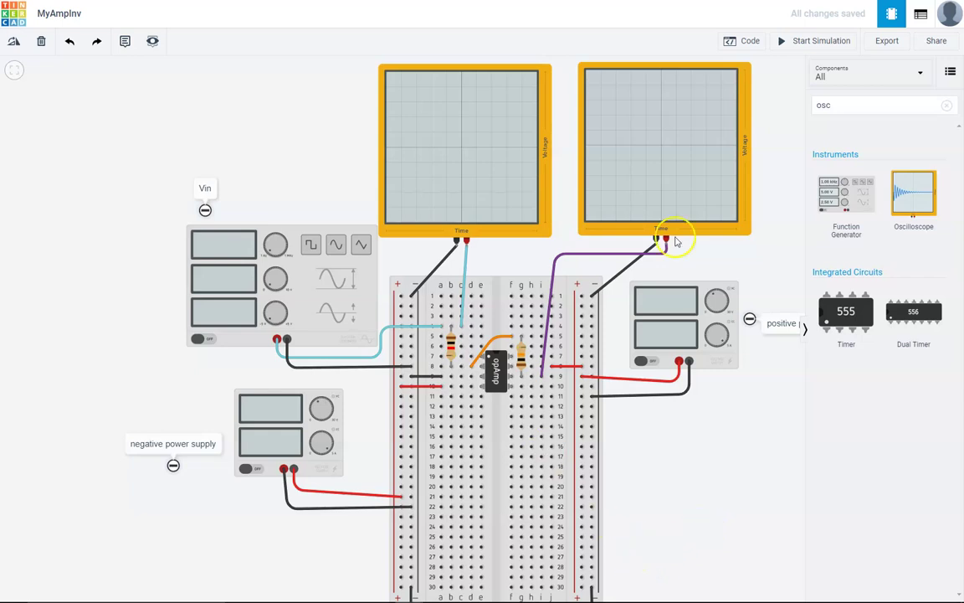
click(933, 43)
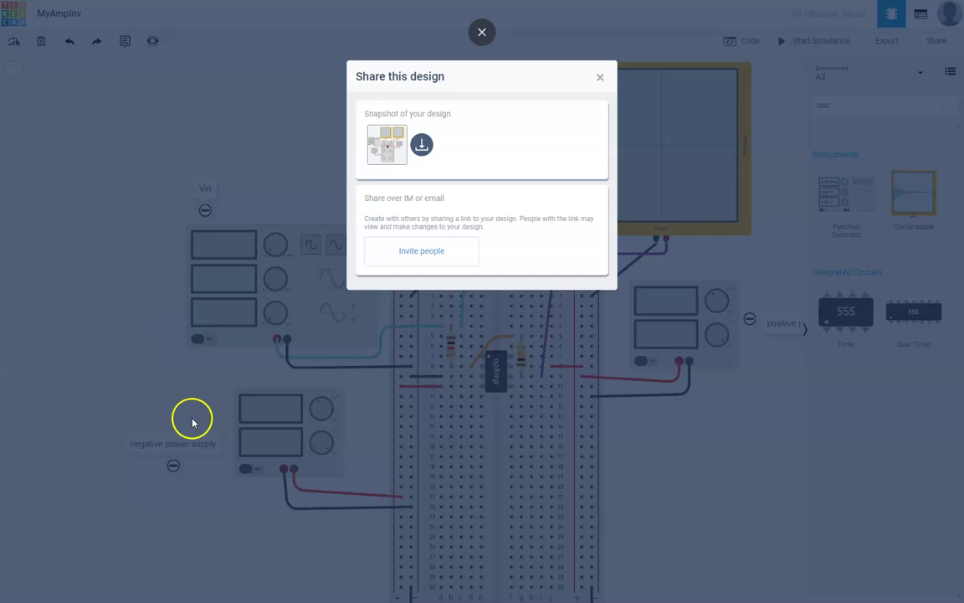
Step: Copy the MyAmpInv collaboration invite link, then close the Collaborate window
click(428, 255)
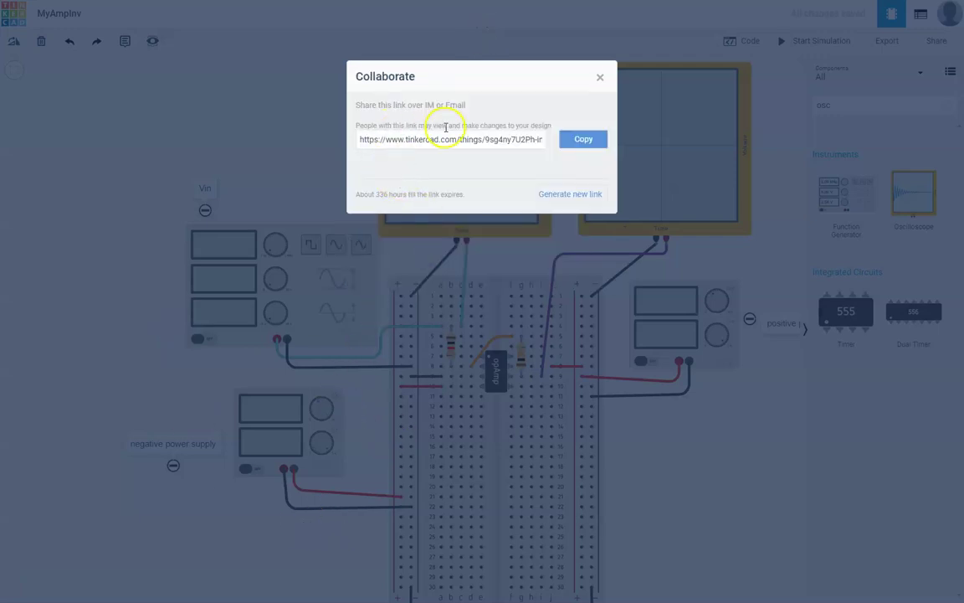
click(580, 141)
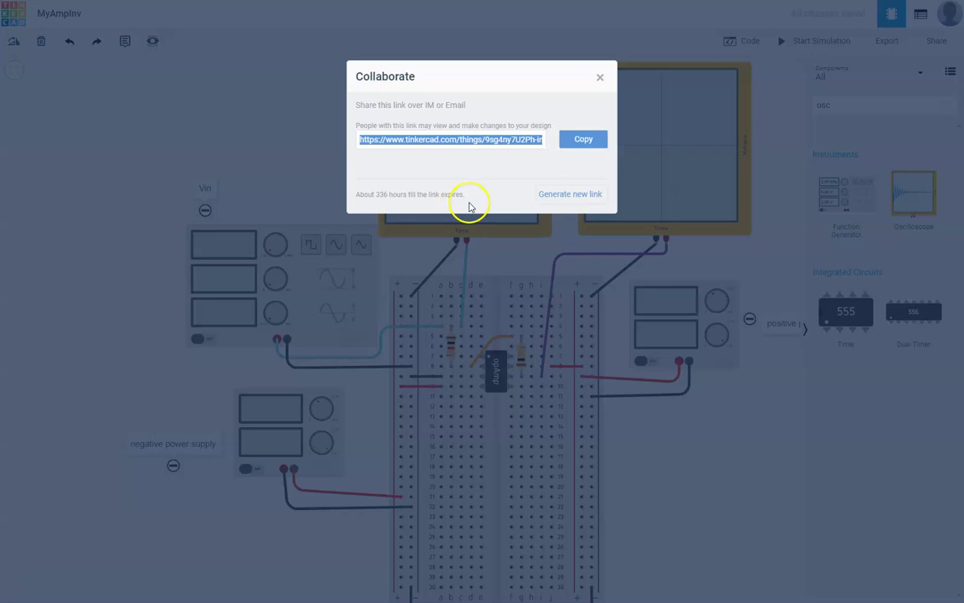
click(582, 143)
click(584, 140)
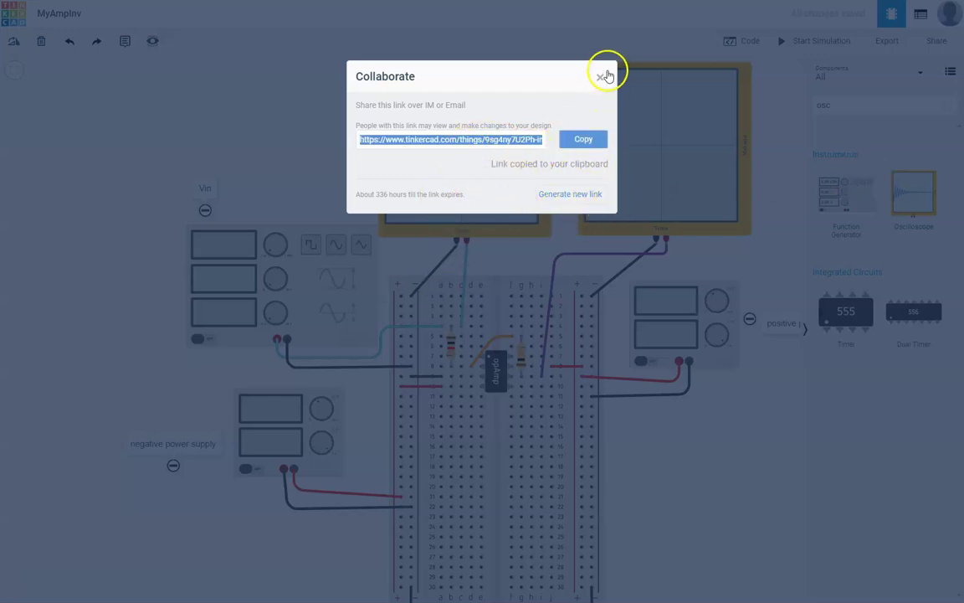
click(599, 80)
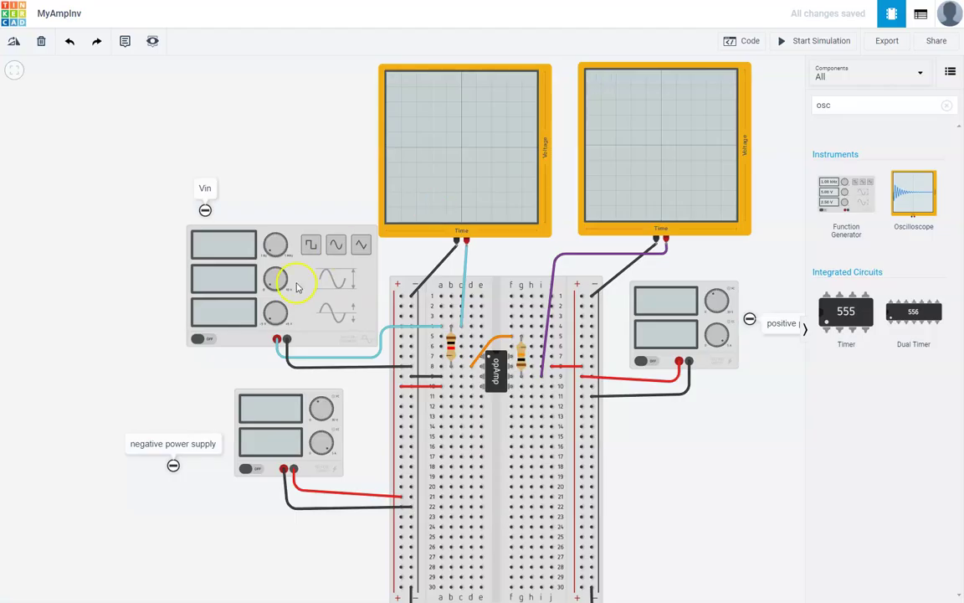